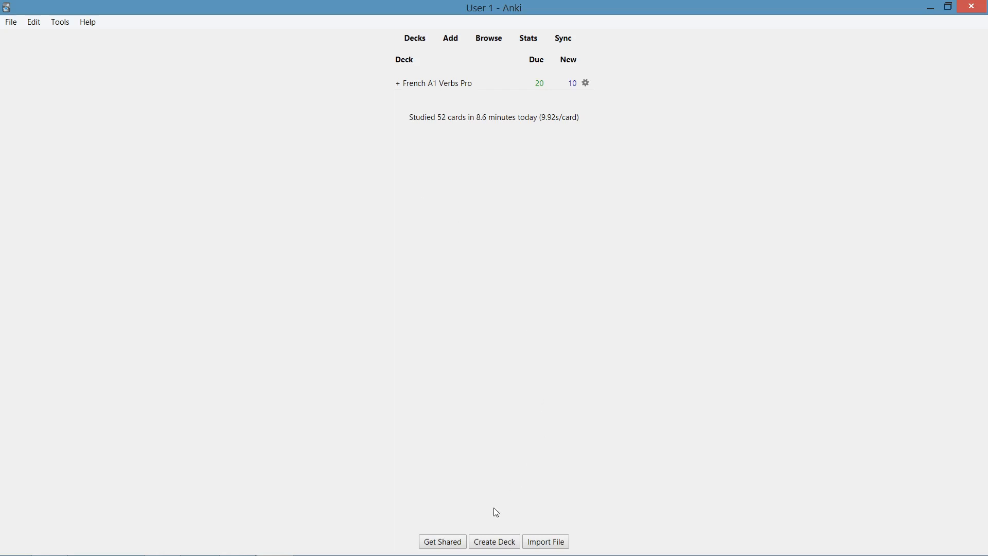
# Create a new deck named "French A1 Speaking".
pyautogui.click(483, 547)
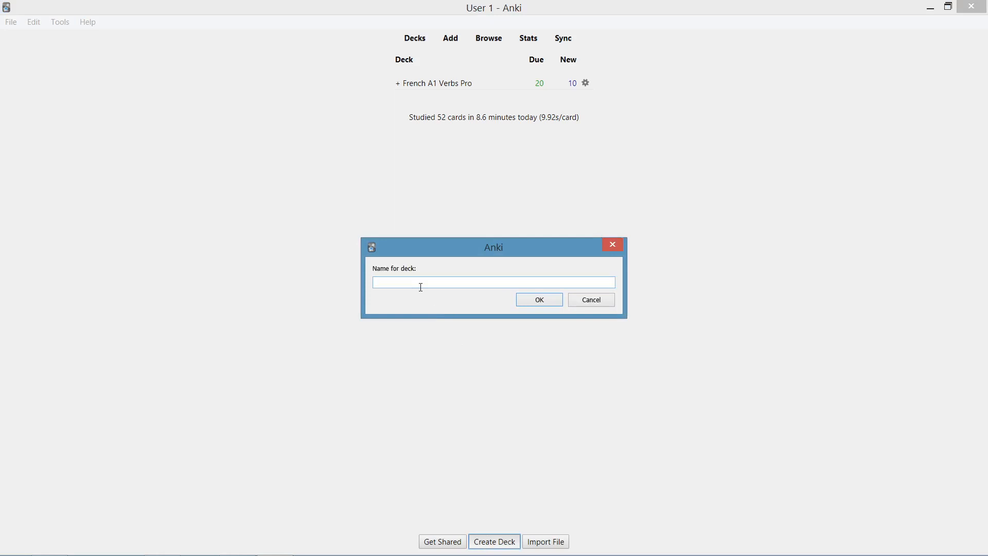
pyautogui.write('French A1 Speaking')
pyautogui.press('Return')
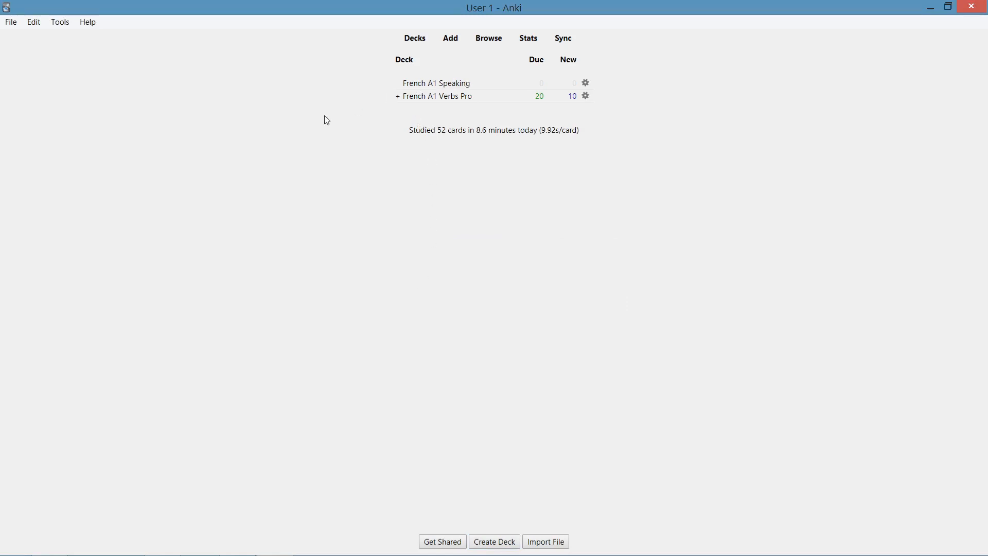
# Open the French A1 Speaking deck and start a new note of type Language Atlas Verbs Pro.
pyautogui.click(432, 83)
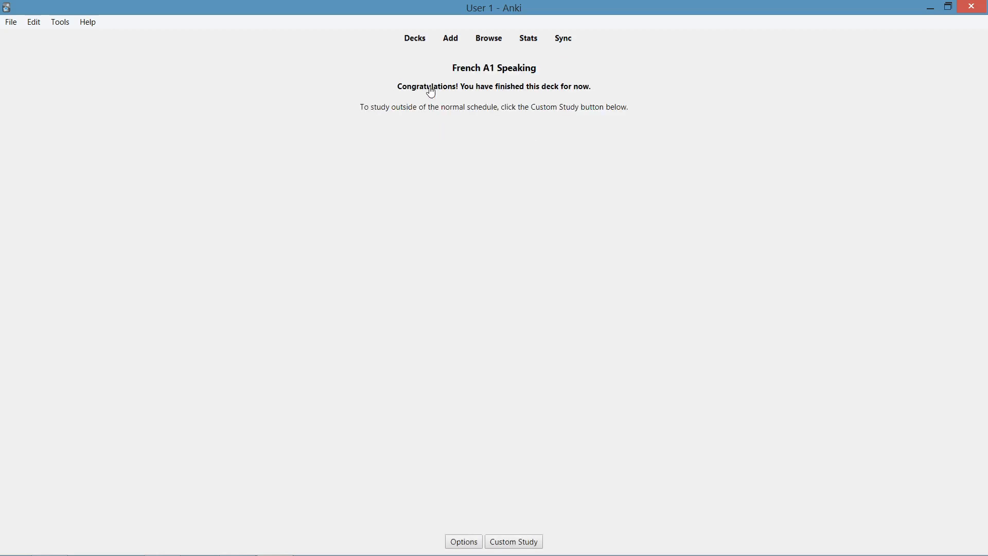
pyautogui.click(452, 39)
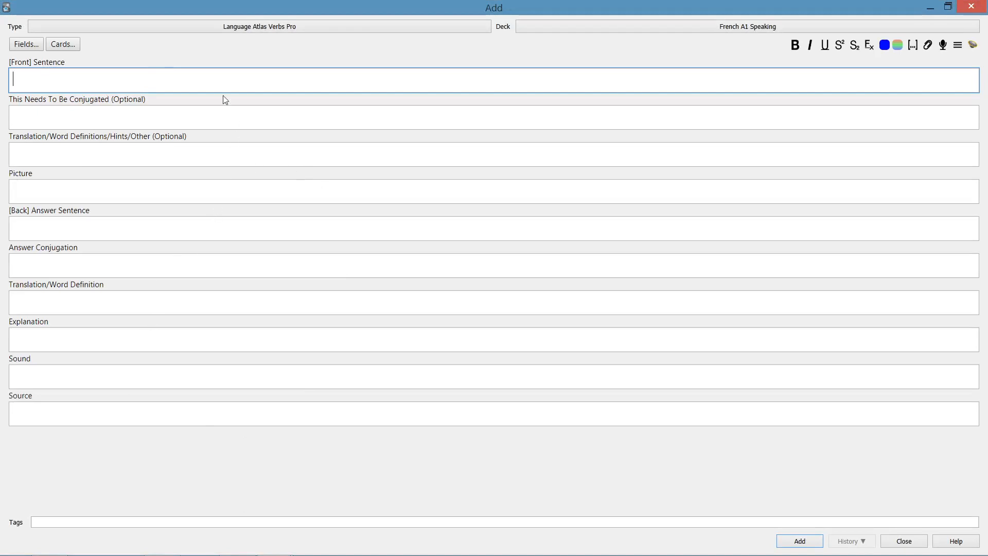
pyautogui.click(252, 30)
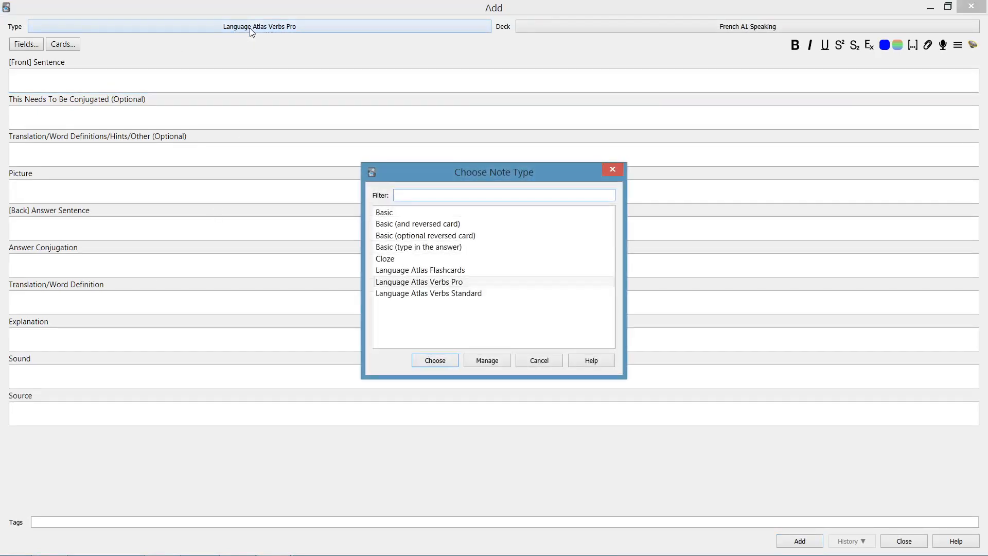
pyautogui.click(449, 363)
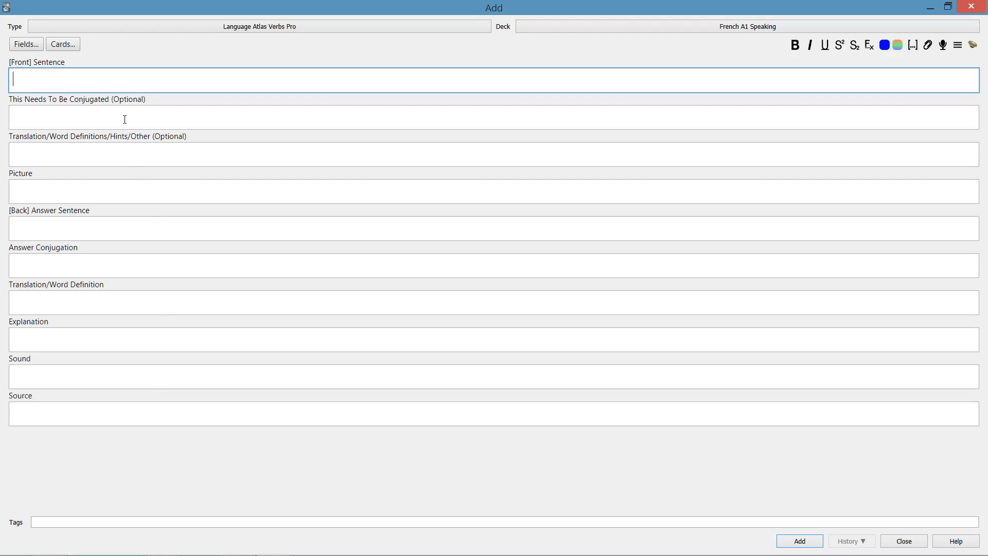
# Enter "I play the guitar." as the optional front translation and copy it into the back's Translation/Word Definition.
pyautogui.click(157, 158)
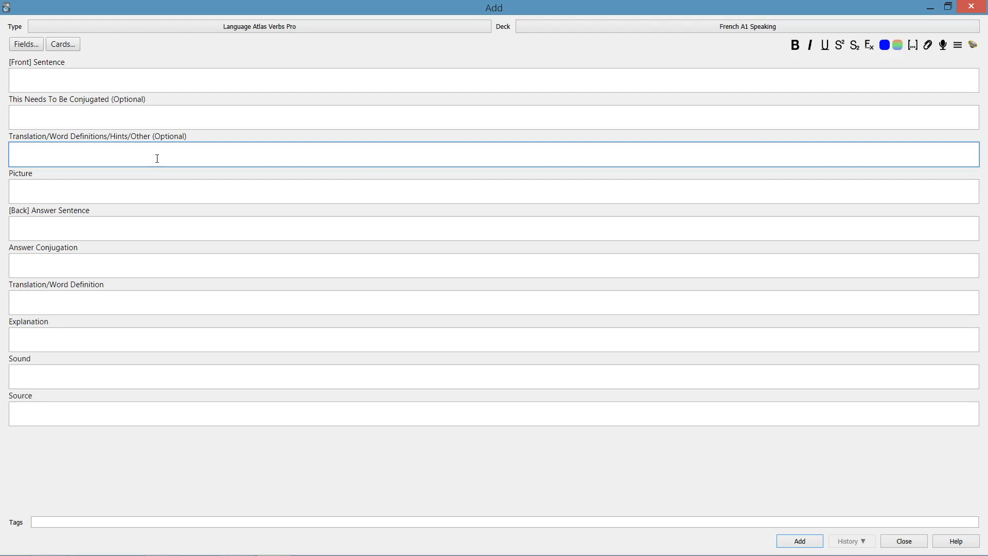
pyautogui.write('I play the guitar')
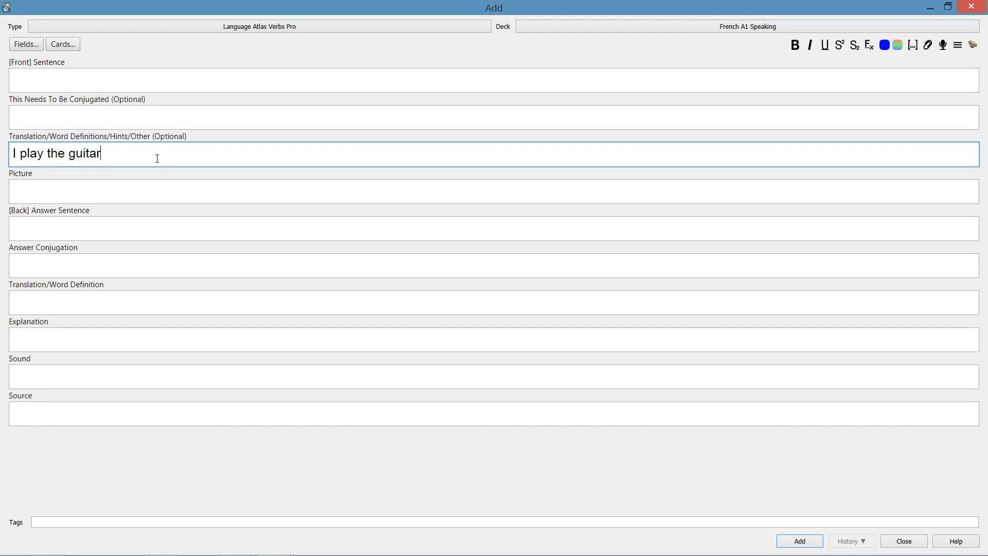
pyautogui.write('.')
pyautogui.hotkey('ctrl', 'a')
pyautogui.hotkey('ctrl', 'c')
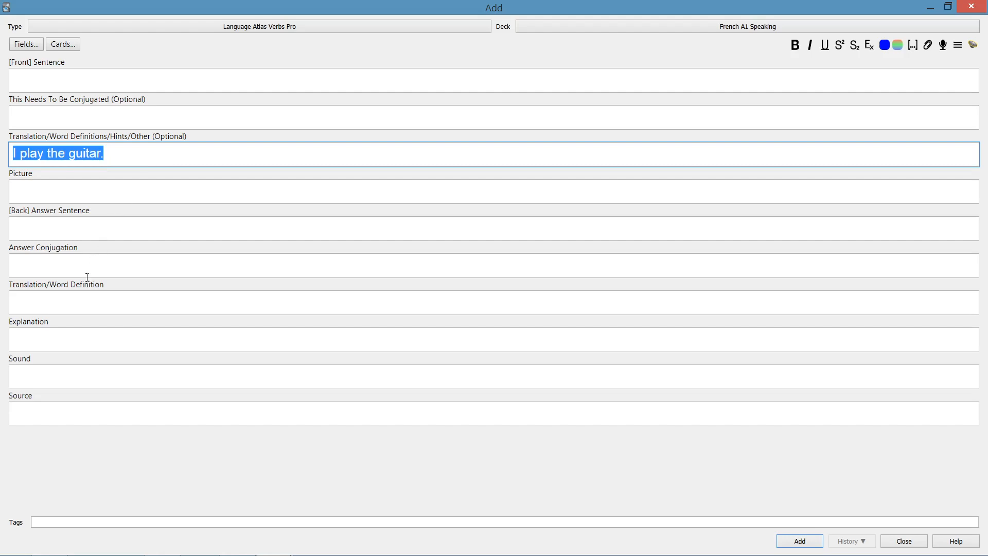
pyautogui.click(82, 300)
pyautogui.hotkey('ctrl', 'v')
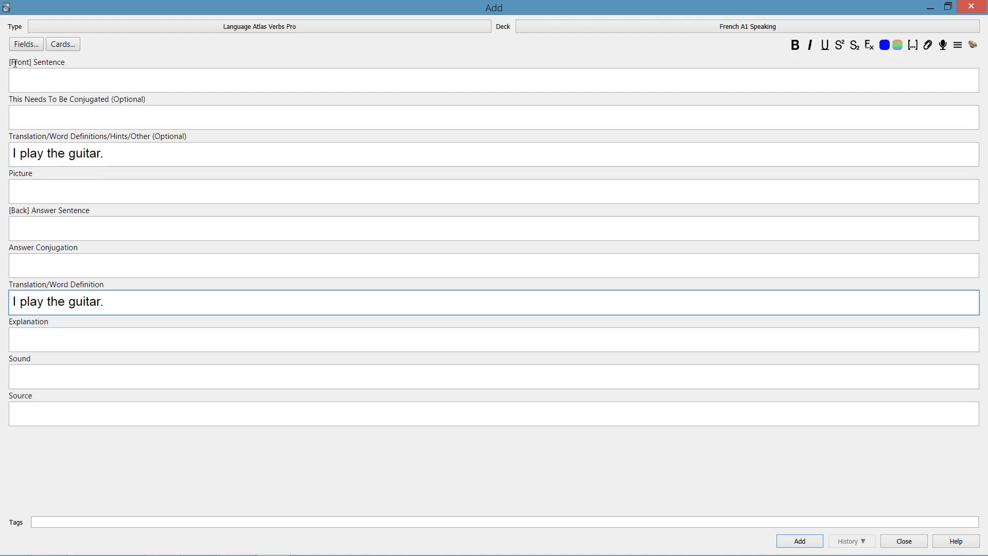
pyautogui.moveTo(10, 62); pyautogui.dragTo(33, 61)
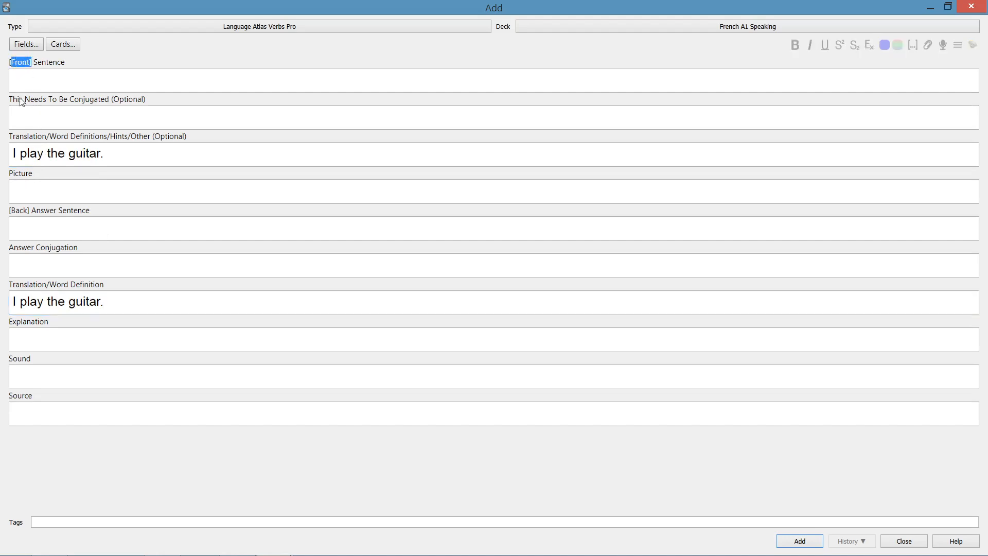
pyautogui.click(29, 182)
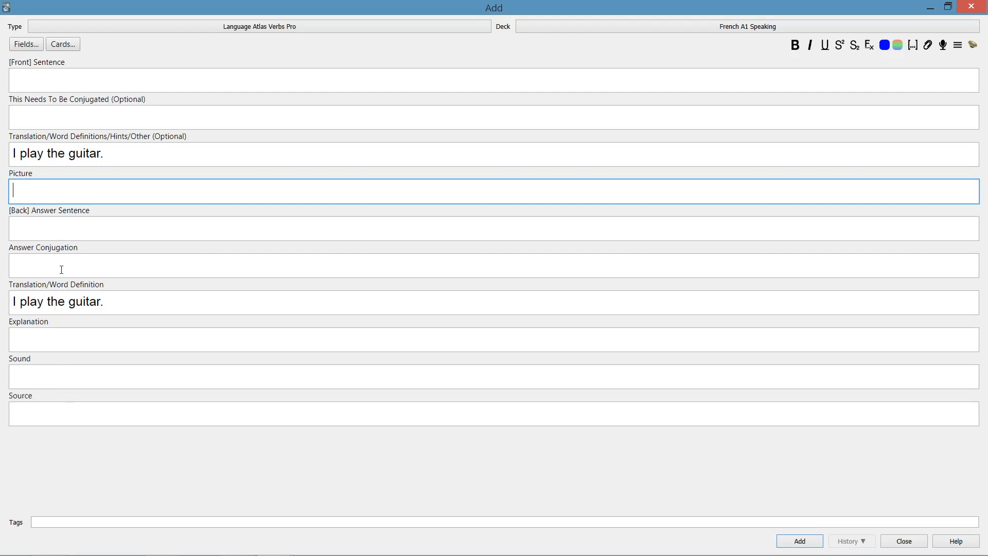
pyautogui.click(38, 154)
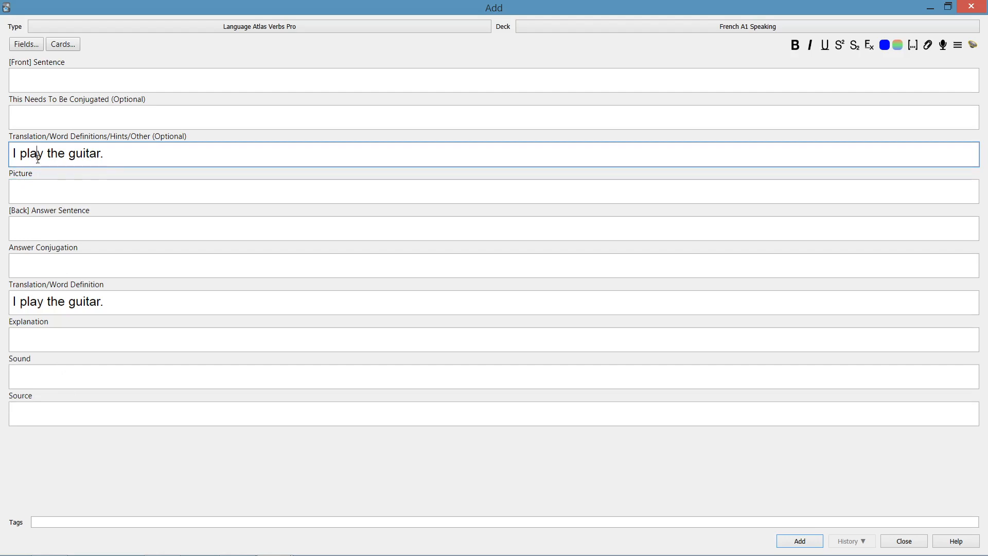
# Enter "Je joue de la guitare." as the back answer sentence and copy it into the front sentence.
pyautogui.click(50, 224)
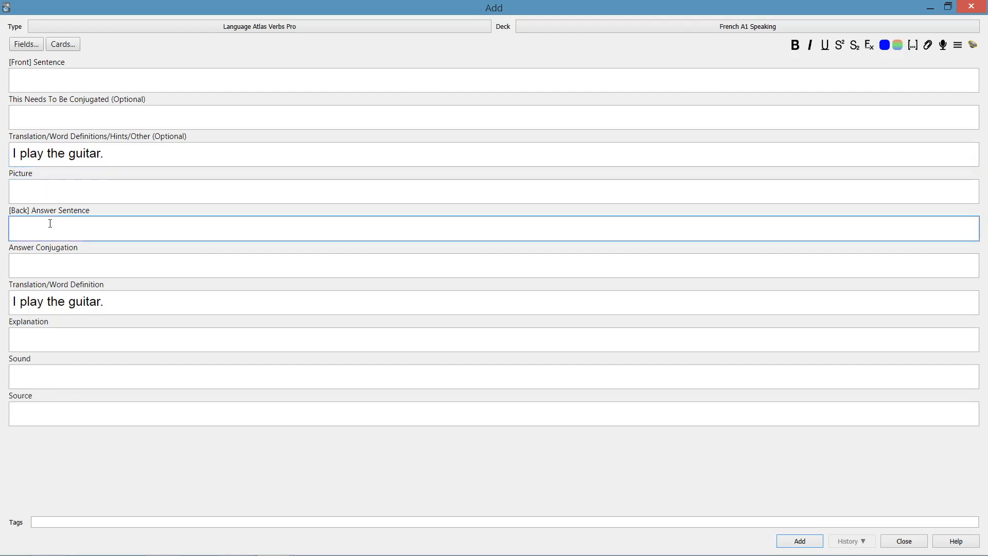
pyautogui.write('Je joue de la guitare.')
pyautogui.tripleClick(50, 223)
pyautogui.hotkey('ctrl', 'c')
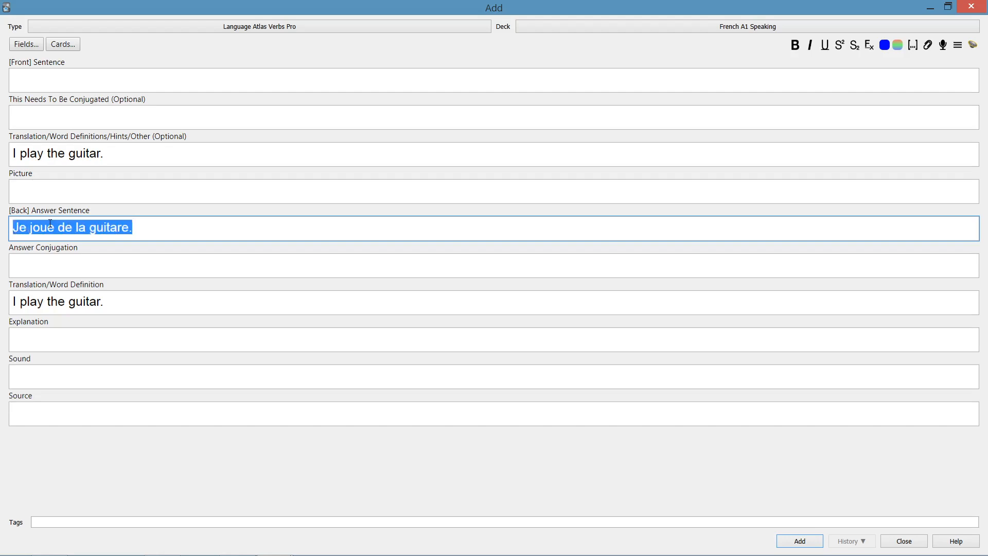
pyautogui.click(46, 86)
pyautogui.hotkey('ctrl', 'v')
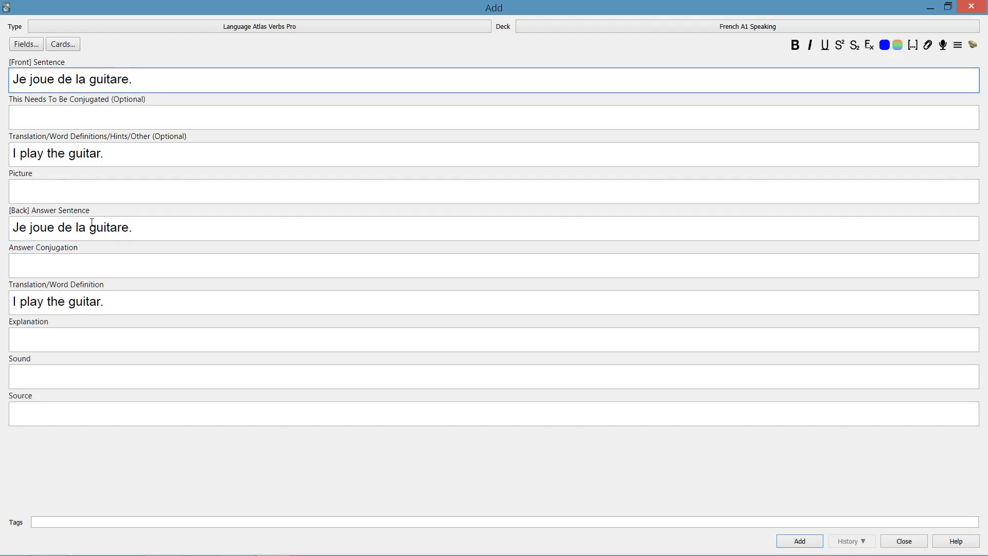
# Enter "jouer" as the word that needs conjugating and "joue" as the answer conjugation.
pyautogui.click(77, 117)
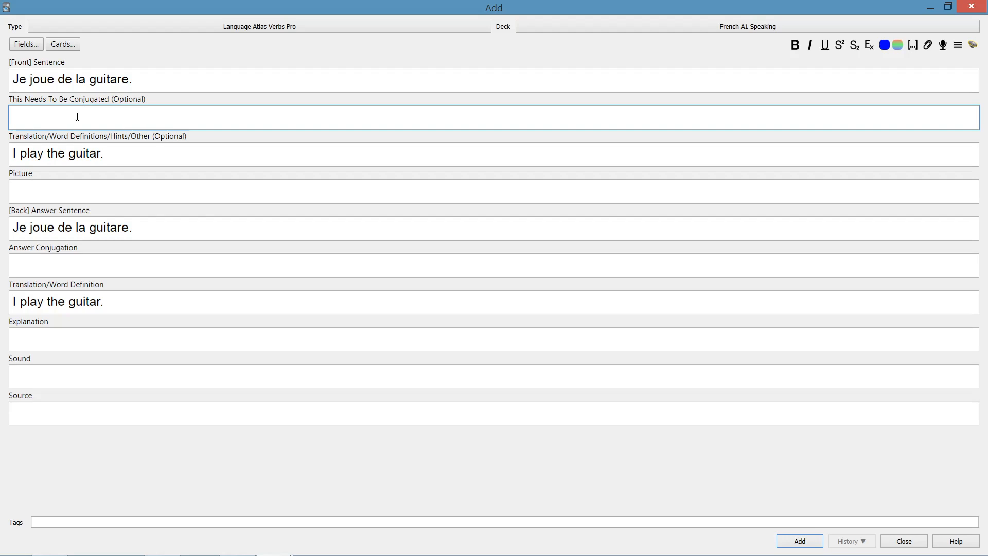
pyautogui.write('jouer')
pyautogui.click(39, 265)
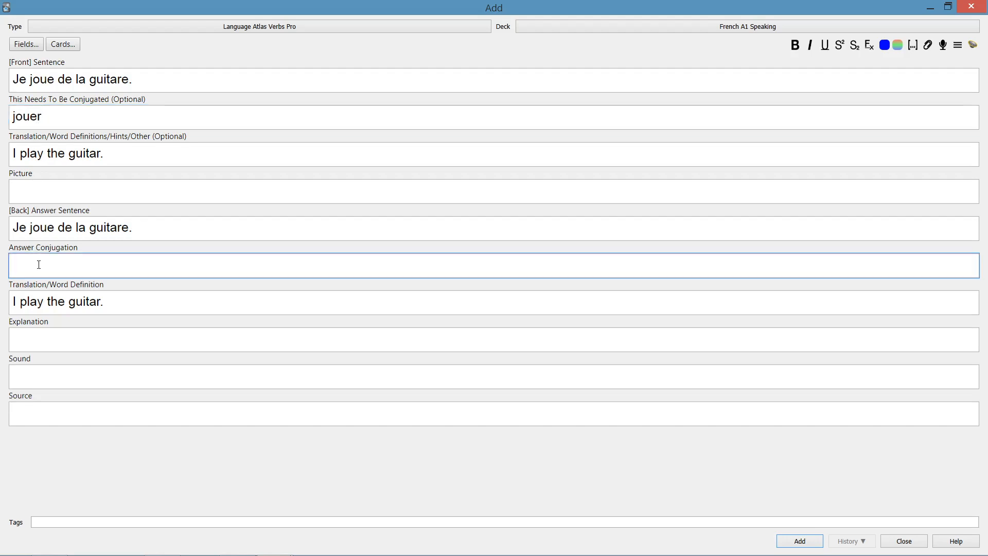
pyautogui.write('joue')
pyautogui.click(31, 119)
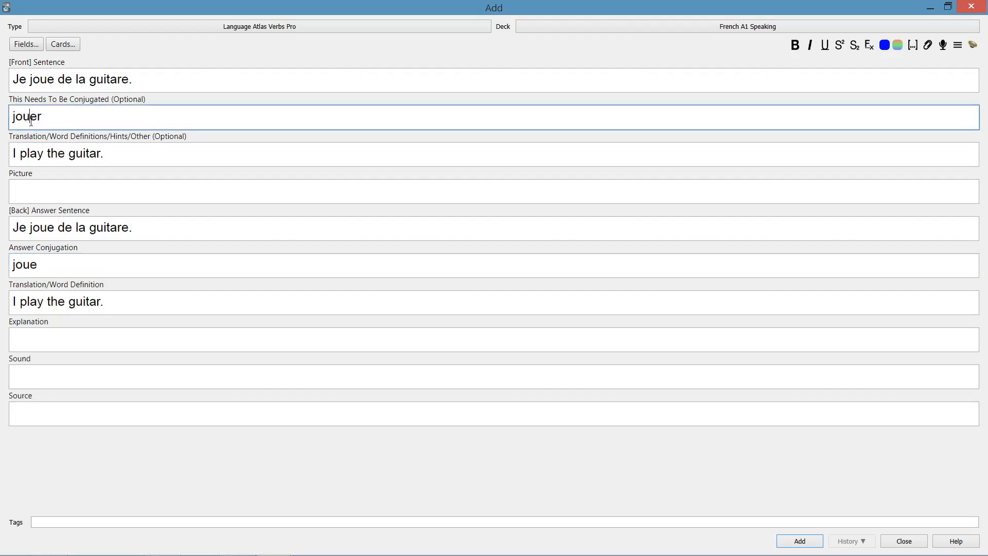
pyautogui.click(23, 270)
pyautogui.moveTo(22, 270); pyautogui.dragTo(48, 265)
pyautogui.click(50, 263)
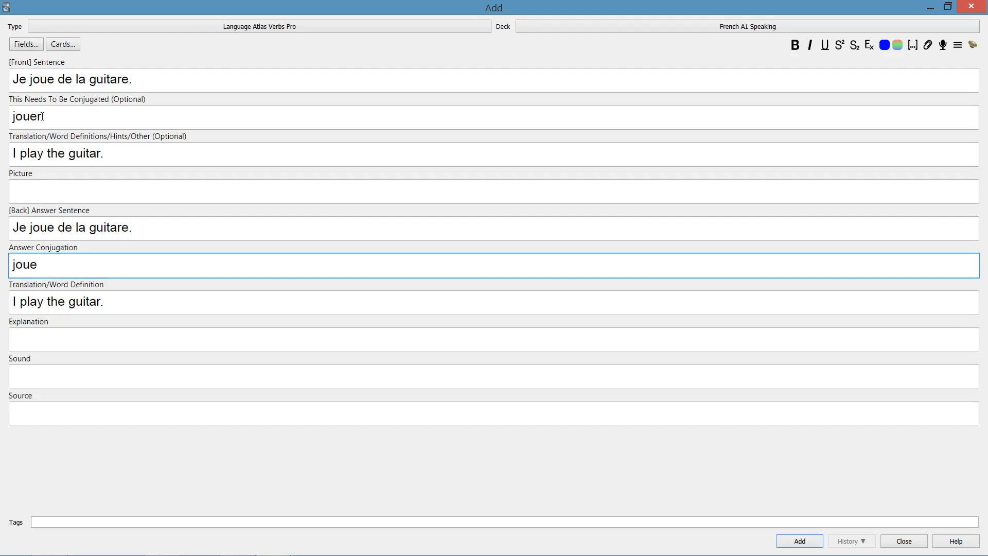
# Replace the verb "joue" in the front sentence with a blank of underscores.
pyautogui.doubleClick(37, 77)
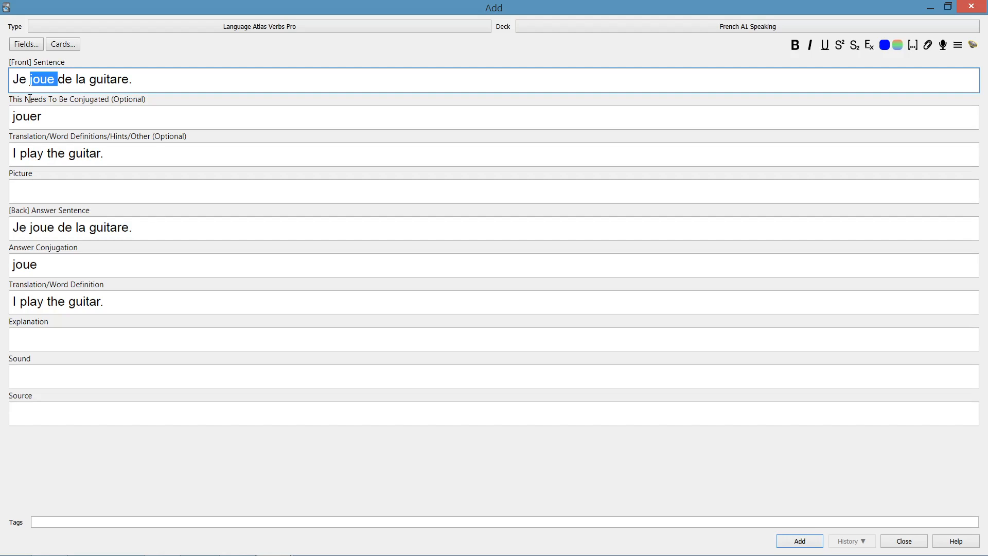
pyautogui.write('____')
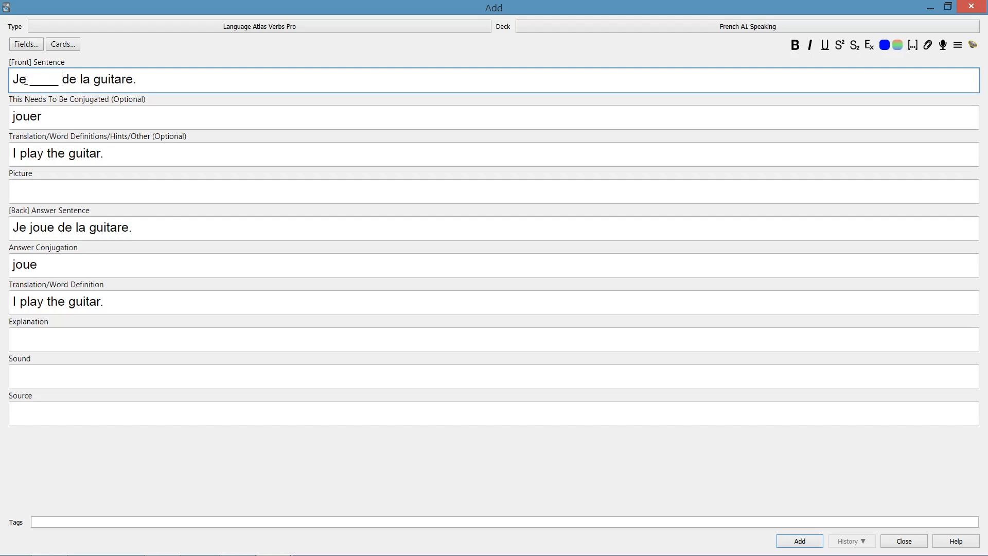
pyautogui.moveTo(29, 79); pyautogui.dragTo(59, 80)
pyautogui.click(60, 80)
# Copy the English translation, switch to Chrome and search Google Images for "I play the guitar.".
pyautogui.click(23, 187)
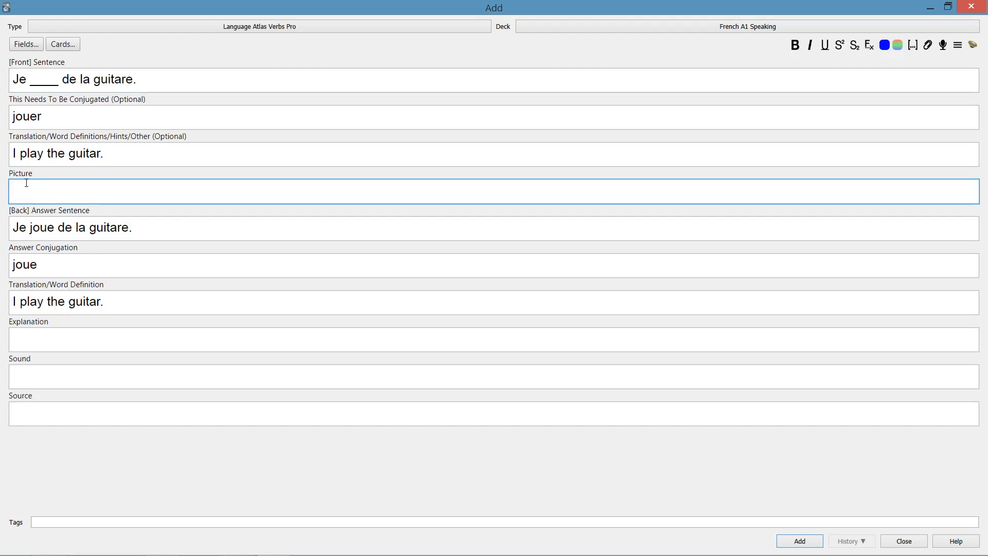
pyautogui.tripleClick(45, 148)
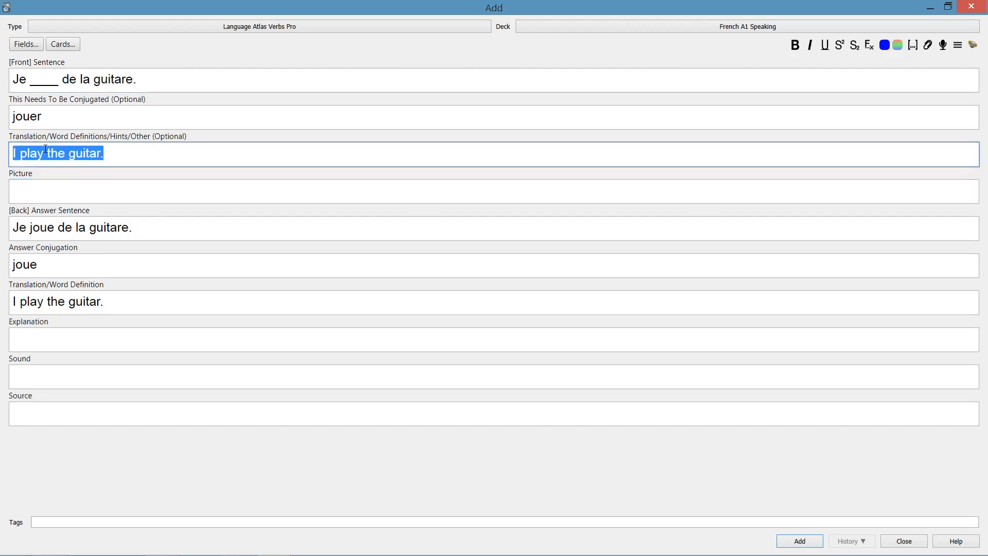
pyautogui.rightClick(46, 149)
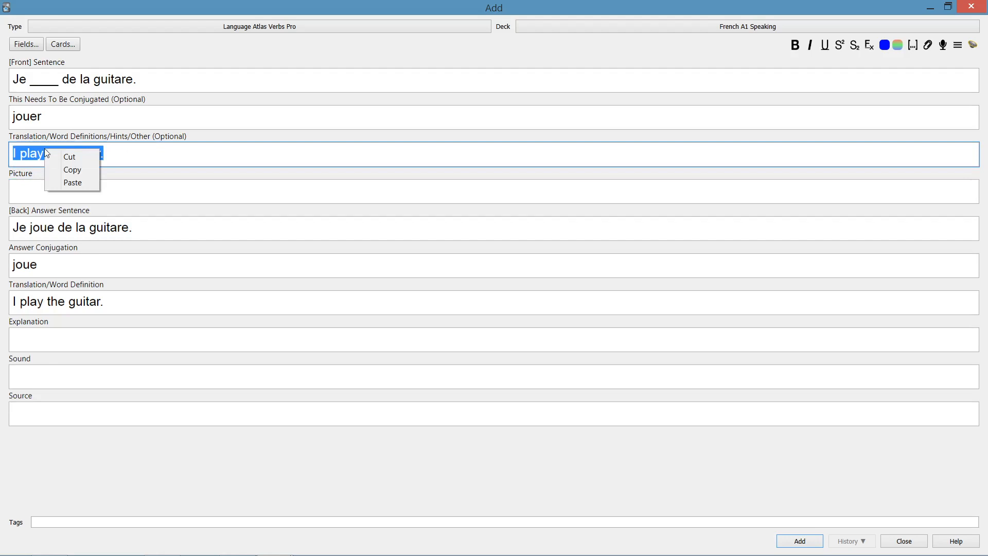
pyautogui.click(67, 170)
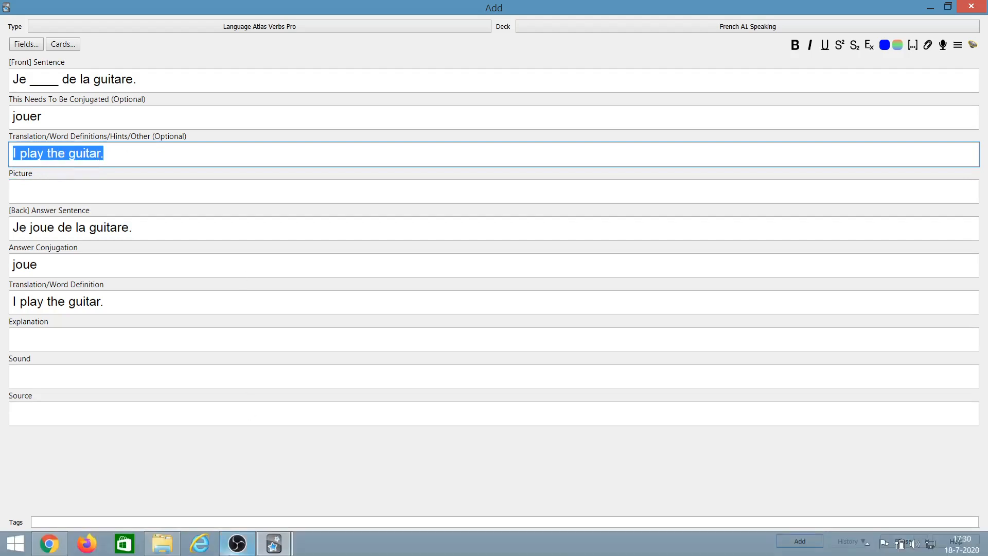
pyautogui.click(49, 543)
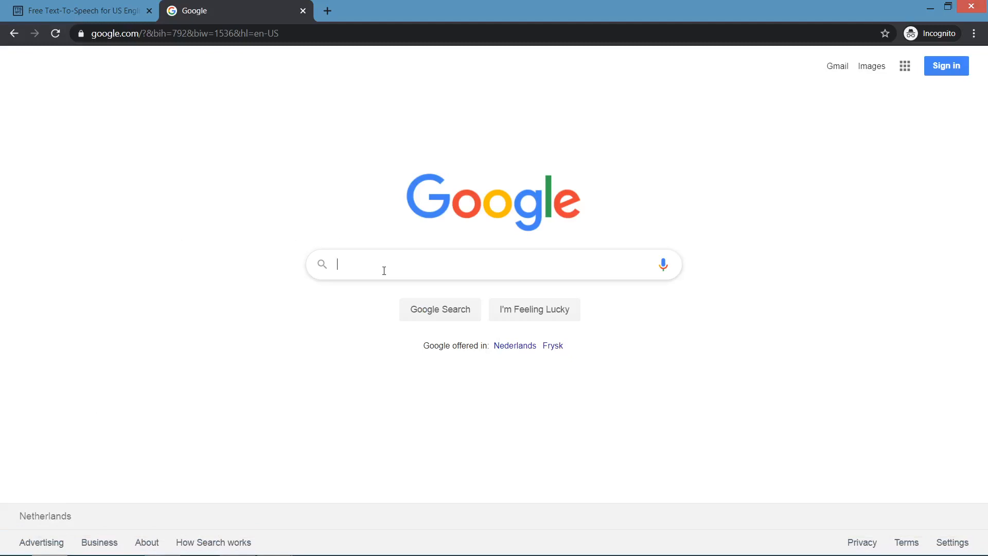
pyautogui.hotkey('ctrl', 'v')
pyautogui.press('Return')
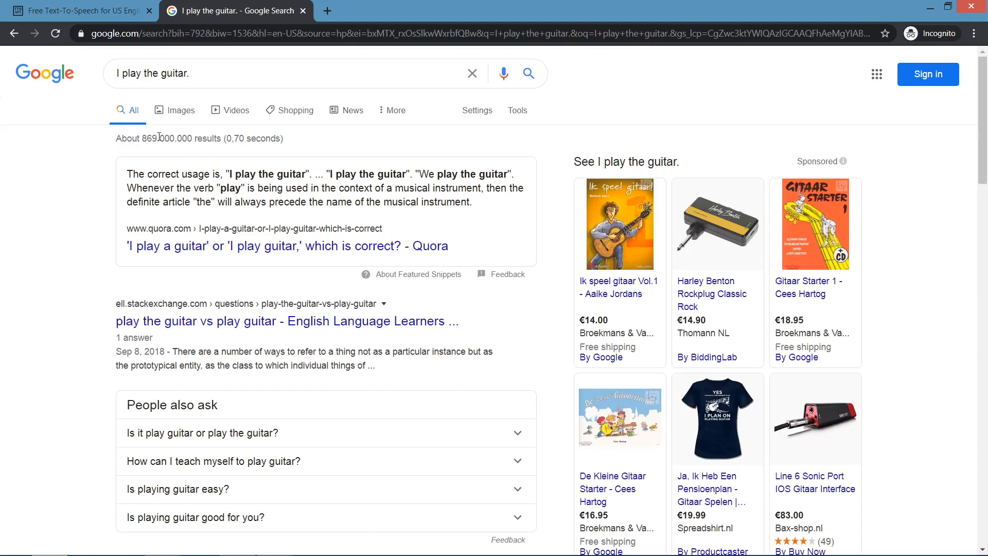
pyautogui.click(167, 110)
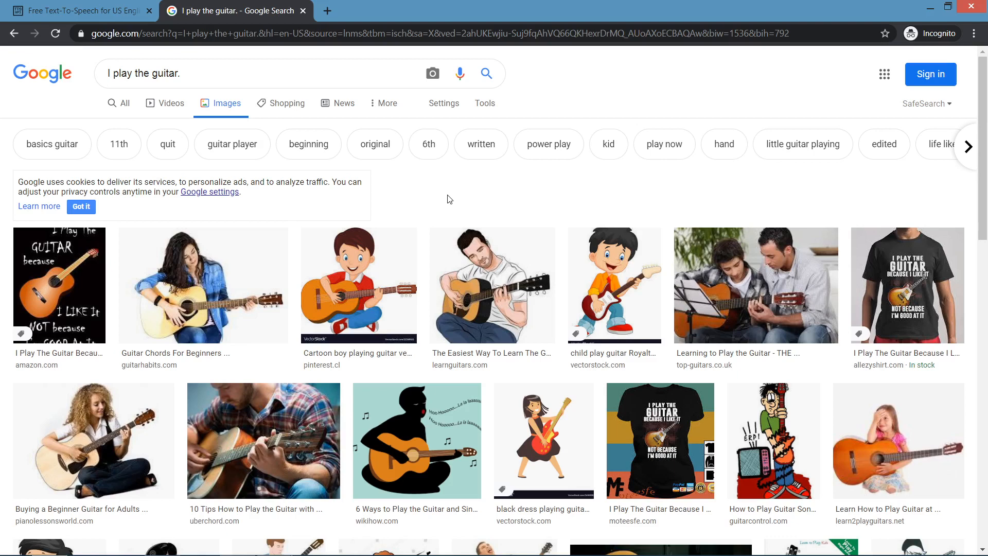
# Insert the illustration of the seated man playing guitar from learnguitars.com into the Anki note's Picture field.
pyautogui.scroll(-1, 473, 199)
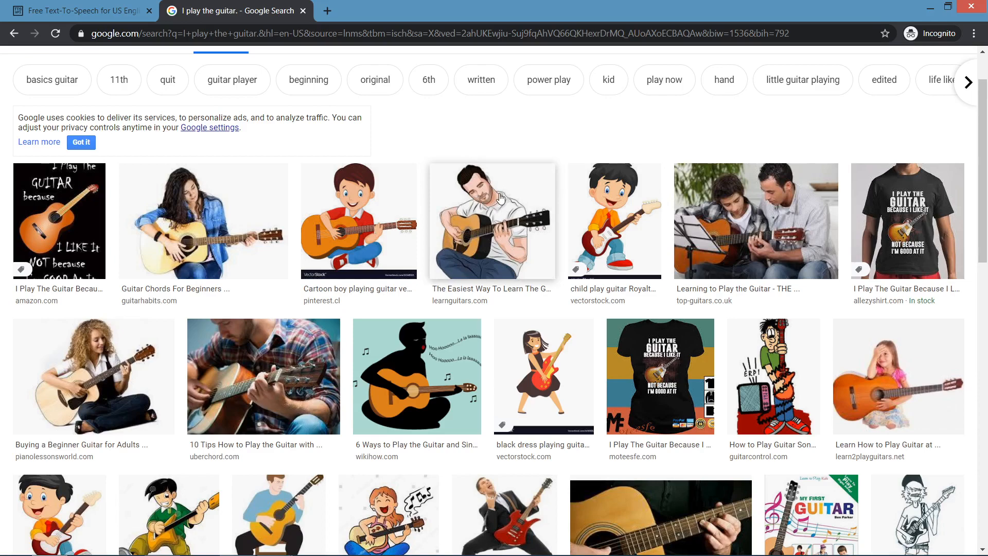
pyautogui.click(500, 199)
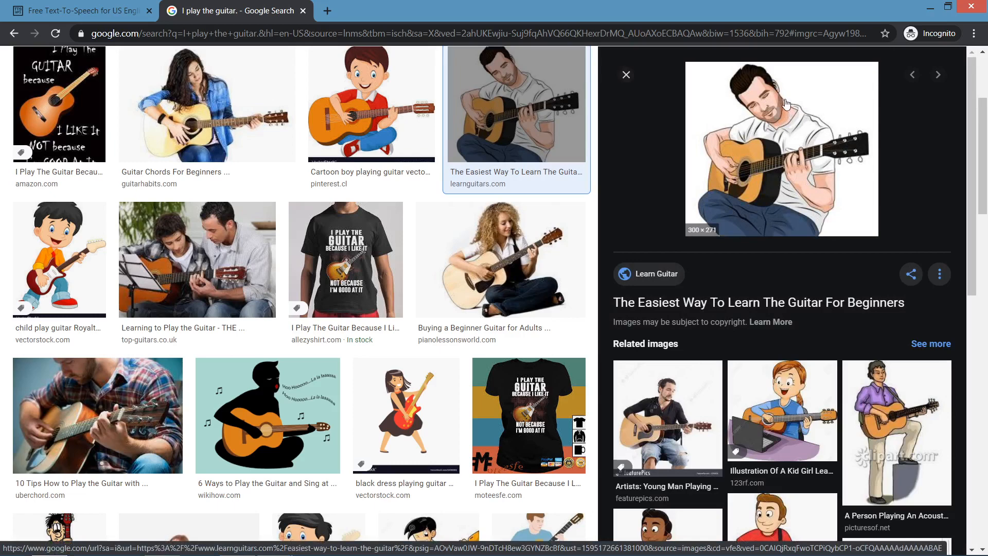
pyautogui.moveTo(788, 111); pyautogui.dragTo(120, 191)
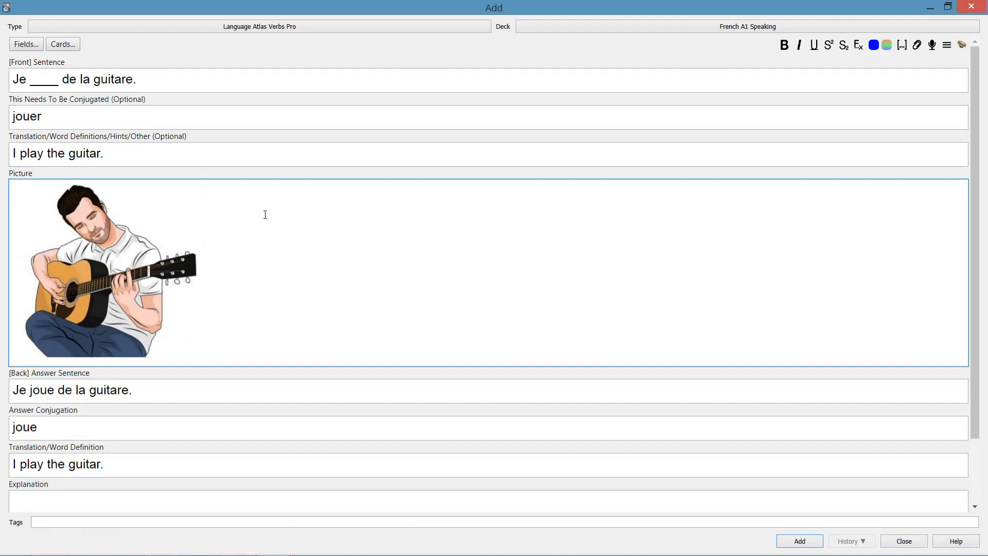
# Copy the French answer sentence from the note and switch to the ttsmp3.com page in Chrome.
pyautogui.scroll(-2, 261, 246)
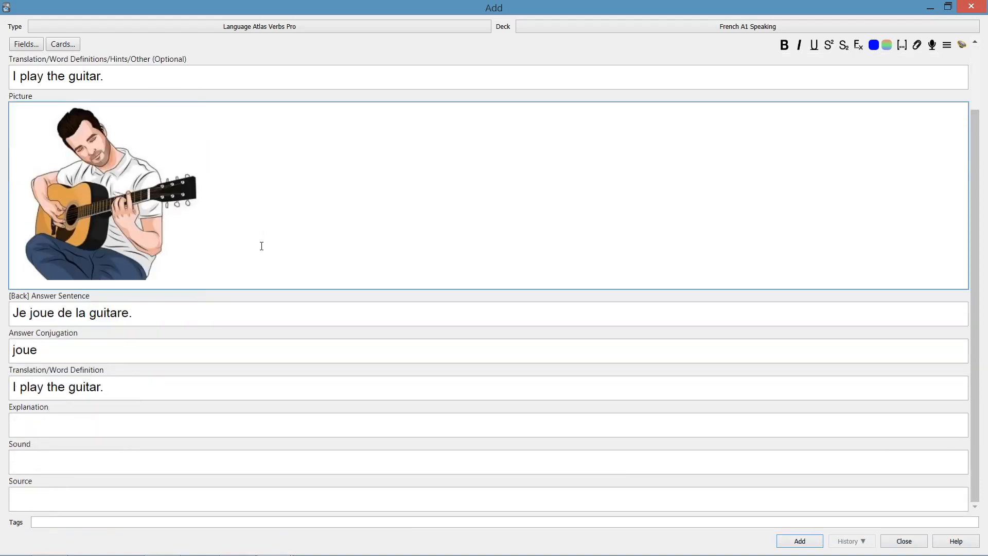
pyautogui.click(18, 469)
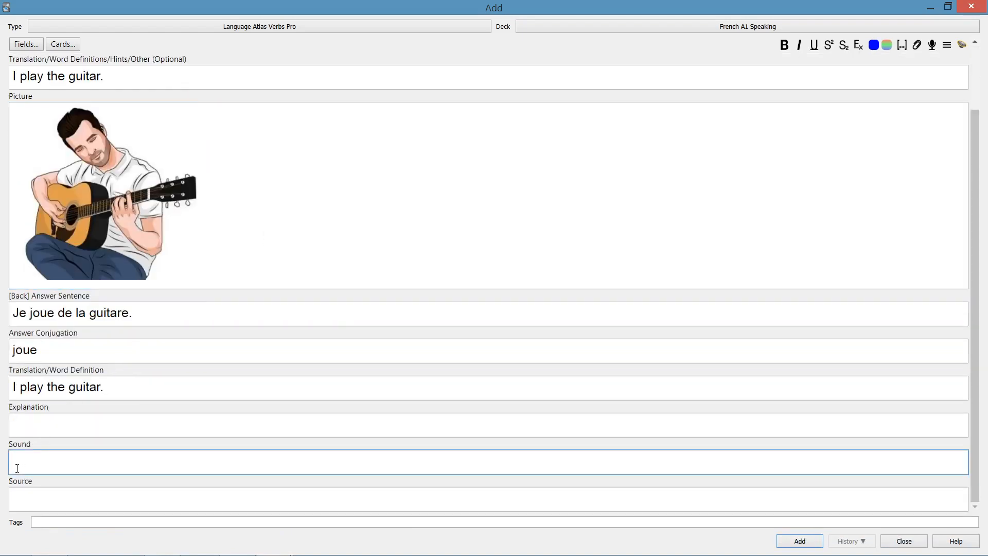
pyautogui.tripleClick(51, 314)
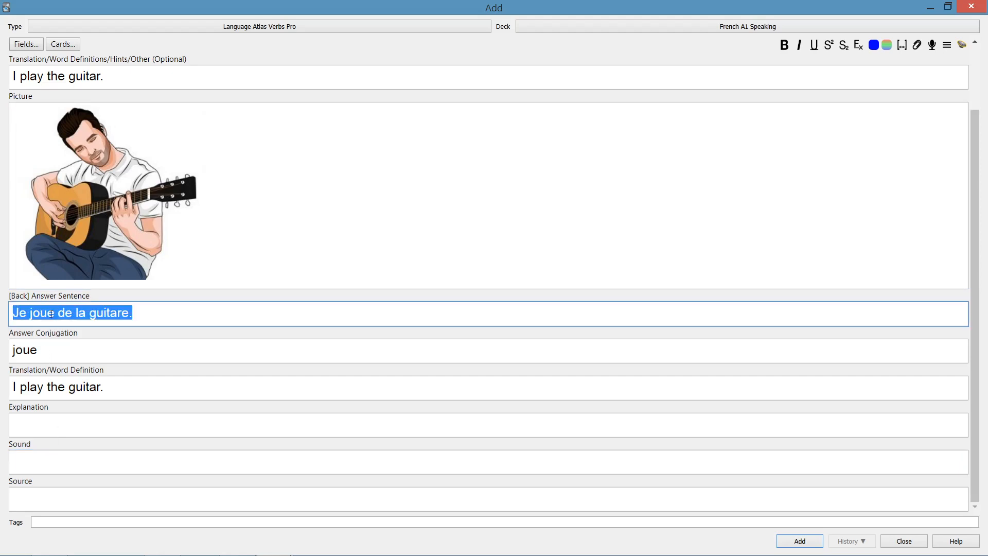
pyautogui.rightClick(51, 314)
pyautogui.click(77, 333)
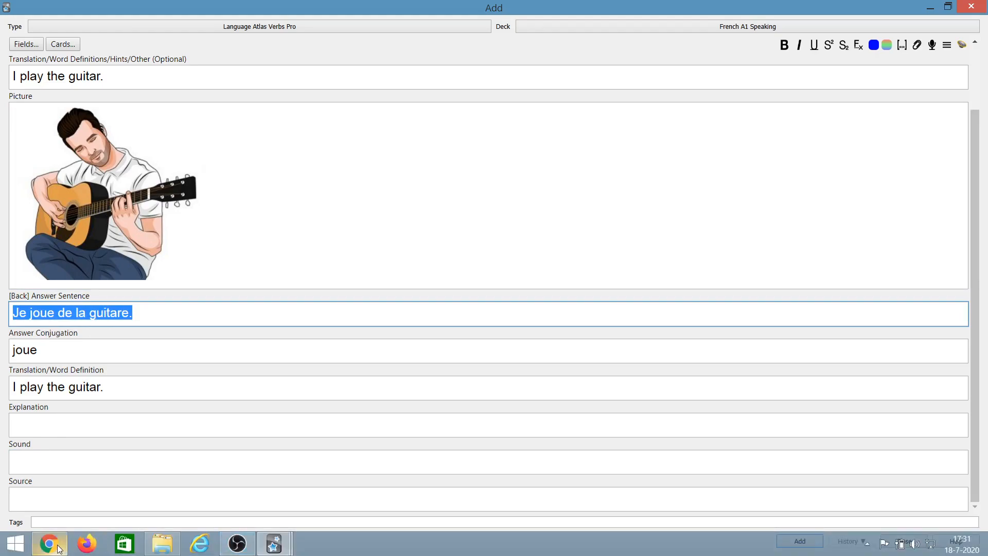
pyautogui.click(49, 543)
pyautogui.click(77, 10)
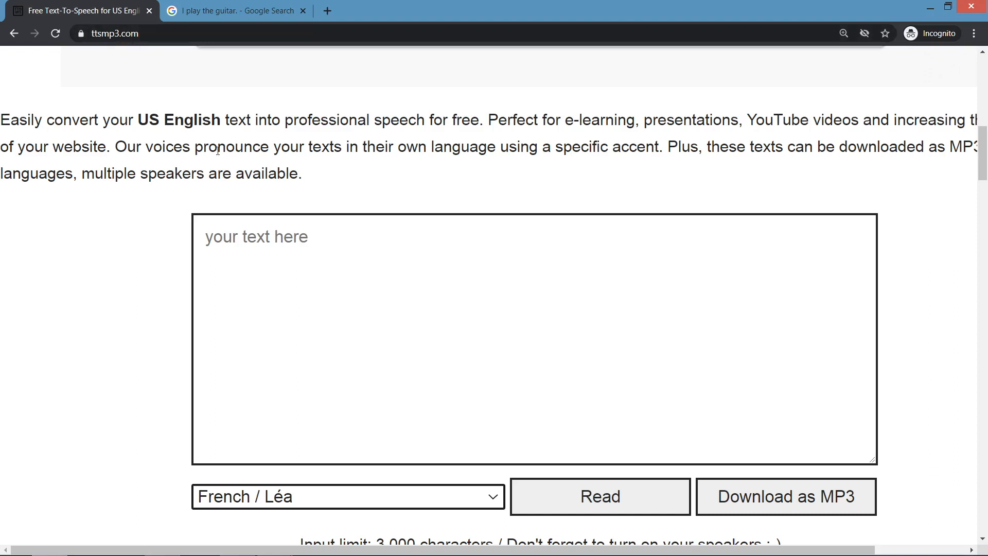
# Convert the copied sentence to an MP3 with the French / Léa voice and add the file to the Anki note's Sound field.
pyautogui.click(277, 259)
pyautogui.rightClick(277, 259)
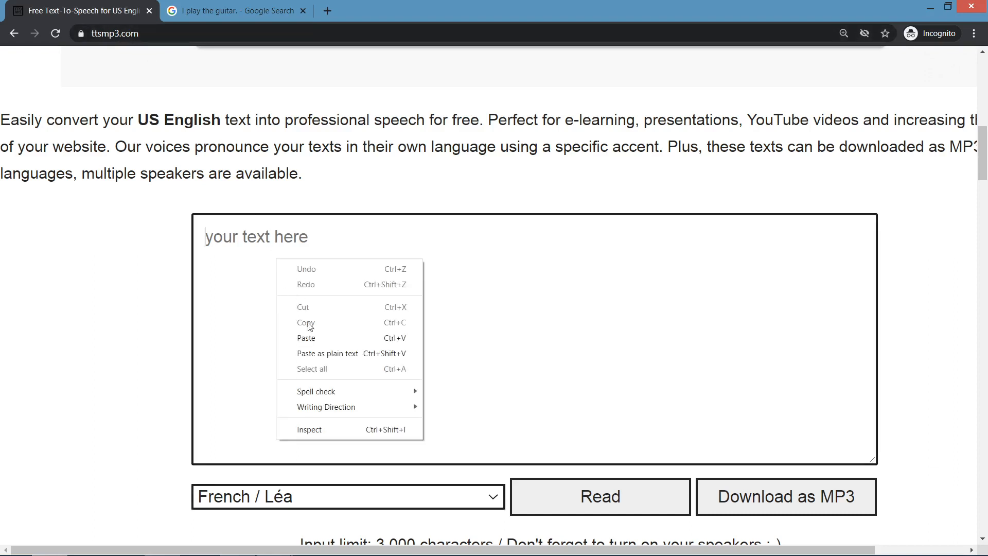
pyautogui.click(315, 354)
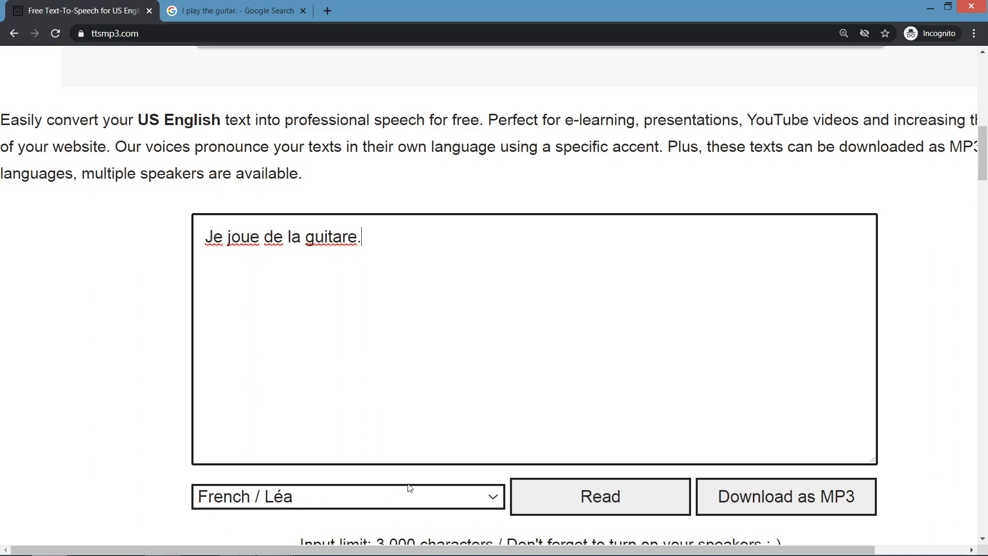
pyautogui.click(767, 494)
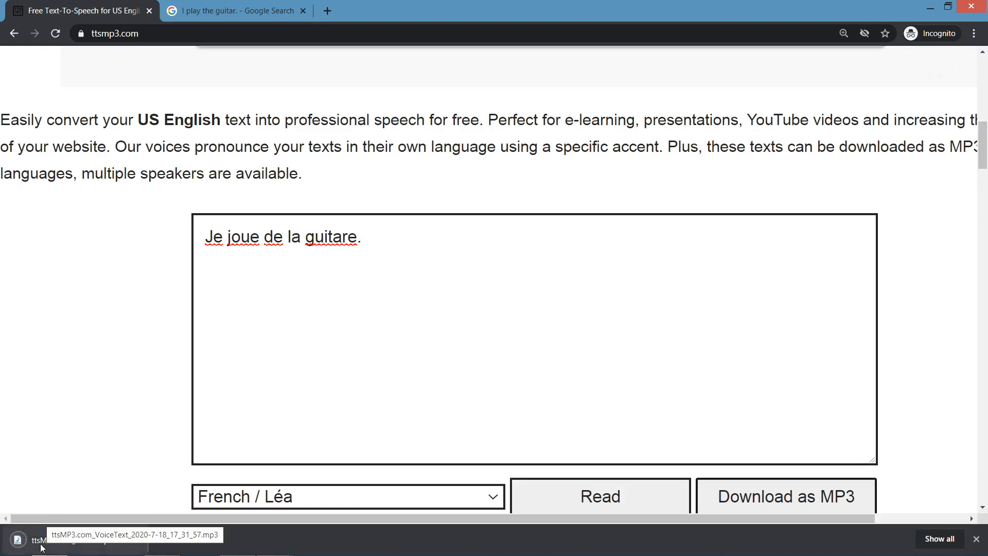
pyautogui.moveTo(50, 541); pyautogui.dragTo(71, 453)
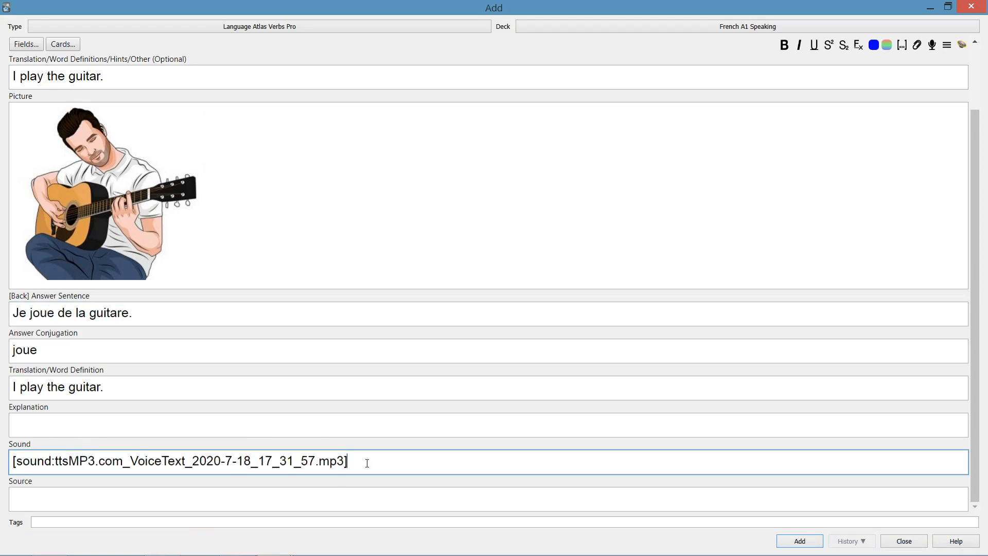
# Replace the MP3 tag in the Sound field with a copy of the answer sentence "Je joue de la guitare.".
pyautogui.moveTo(357, 462); pyautogui.dragTo(13, 451)
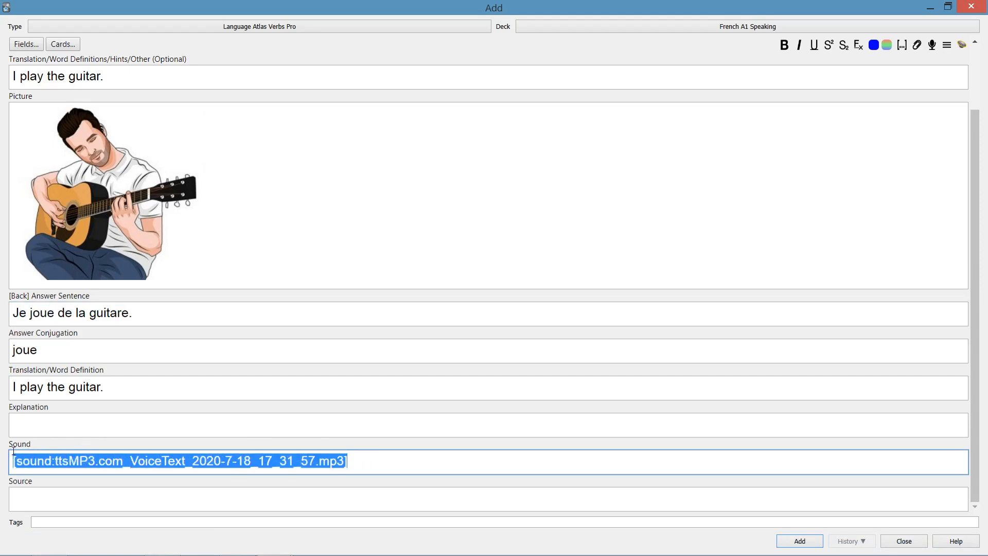
pyautogui.press('BackSpace')
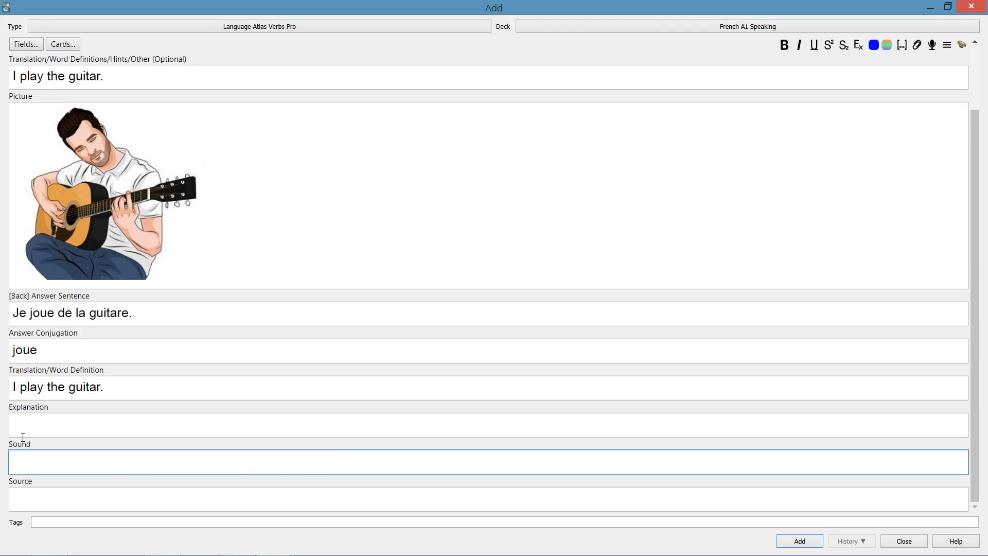
pyautogui.tripleClick(64, 312)
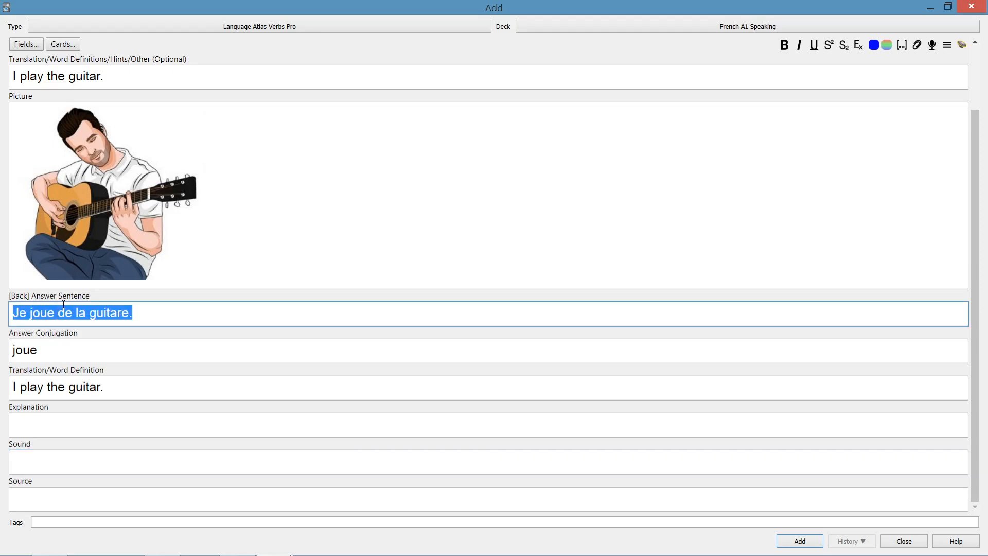
pyautogui.rightClick(65, 307)
pyautogui.click(70, 326)
pyautogui.click(52, 471)
pyautogui.rightClick(52, 471)
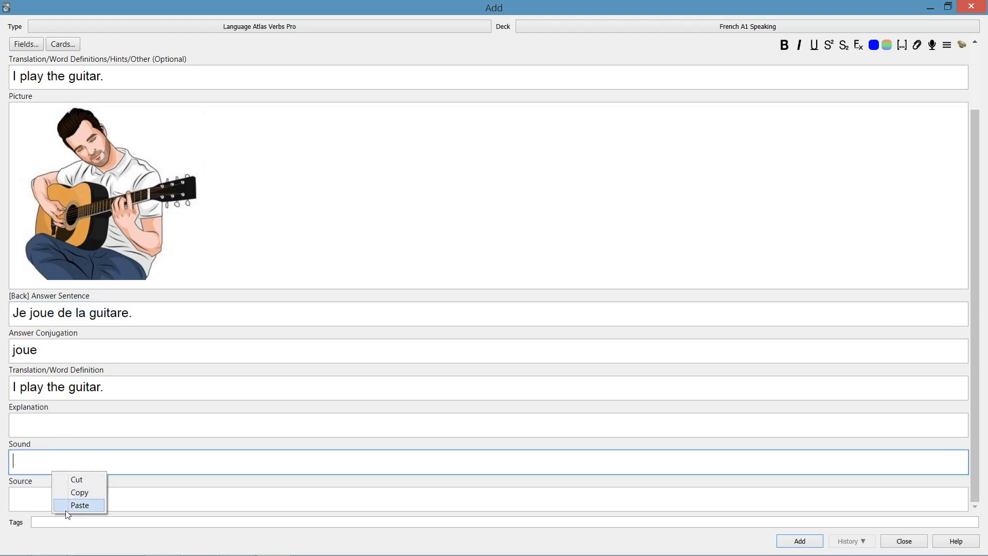
pyautogui.click(77, 505)
# Convert the sentence in the Sound field to audio with AwesomeTTS, using the Oddcast service and the voice Thomas (male fr).
pyautogui.click(63, 460)
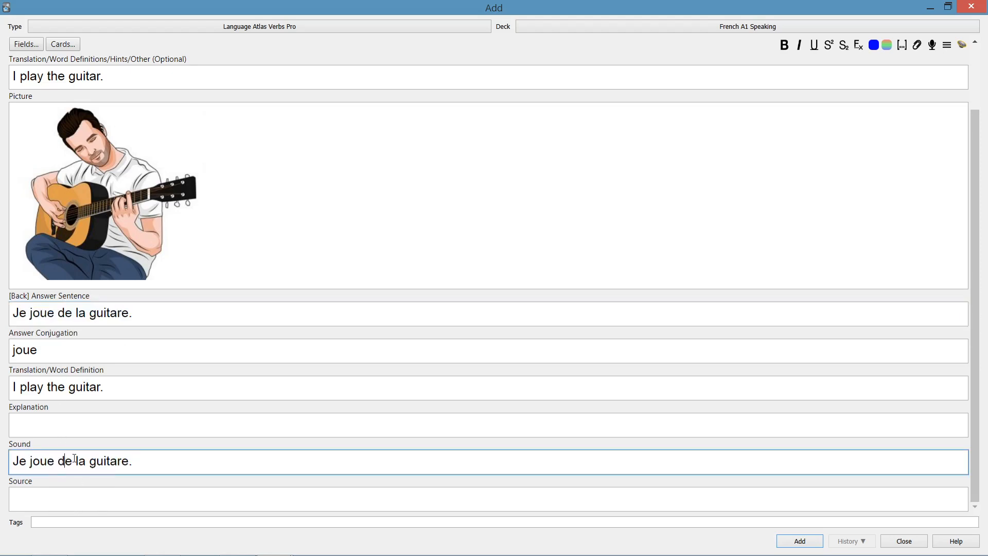
pyautogui.tripleClick(46, 470)
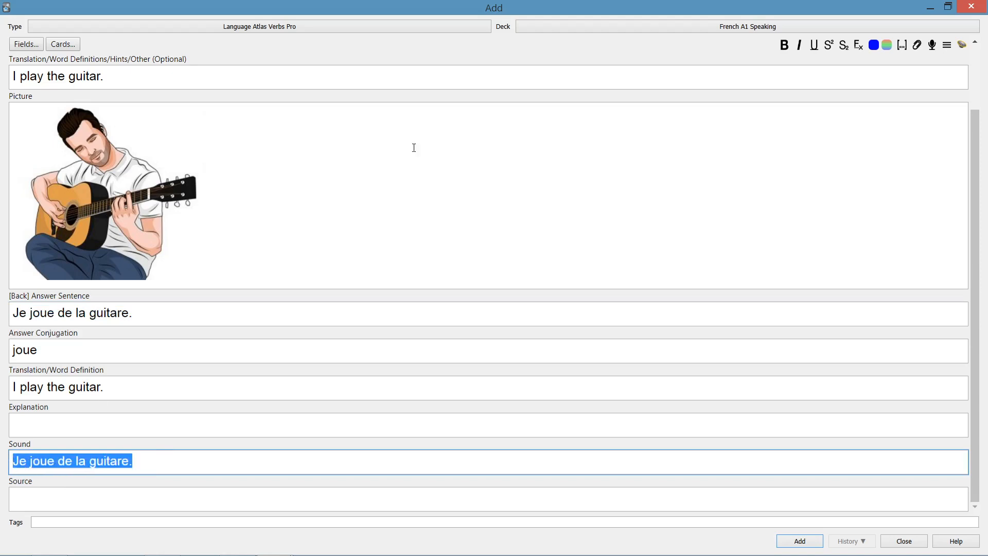
pyautogui.click(962, 46)
pyautogui.click(963, 45)
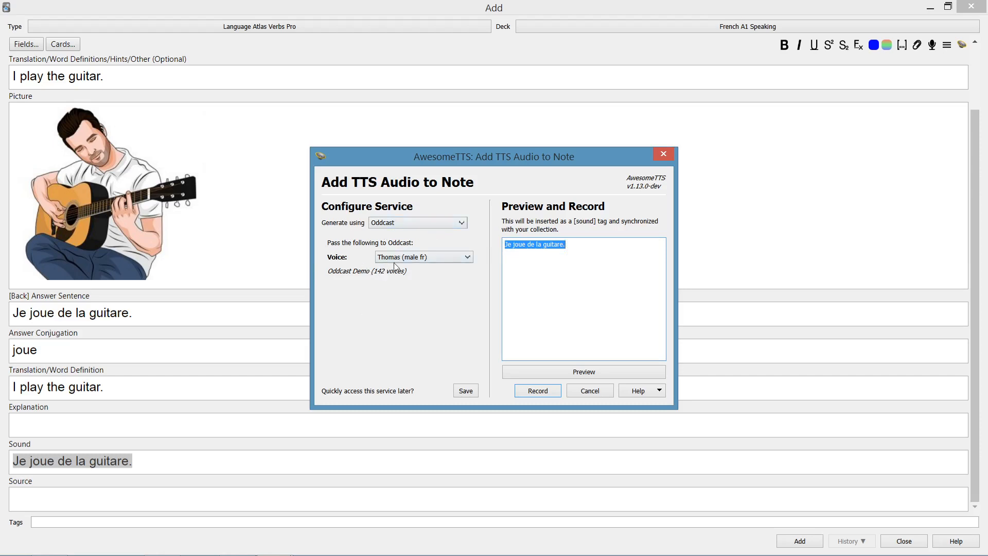
pyautogui.click(528, 390)
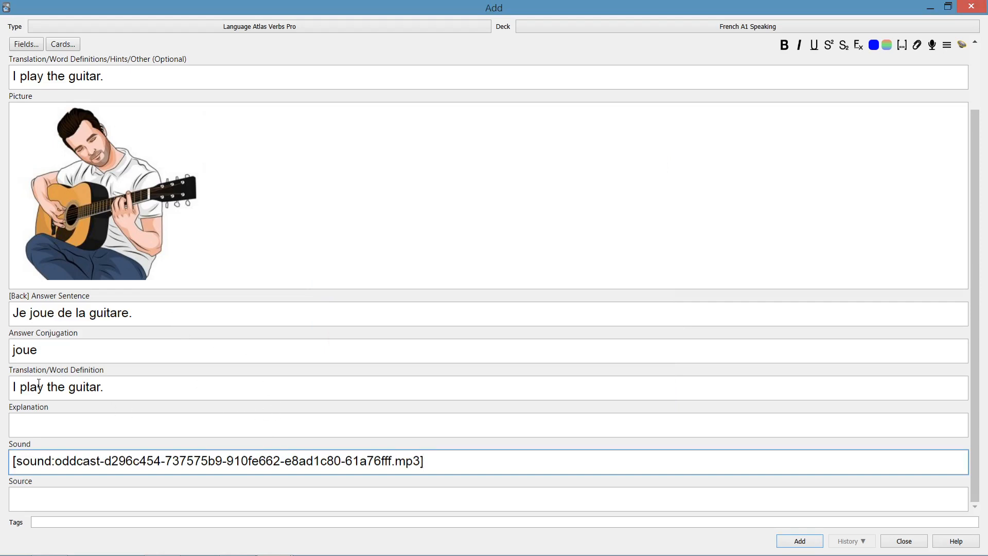
# Enter "jouer" in the Explanation field, followed by a blank line and the singular forms joue, joues and joue on separate lines.
pyautogui.click(26, 424)
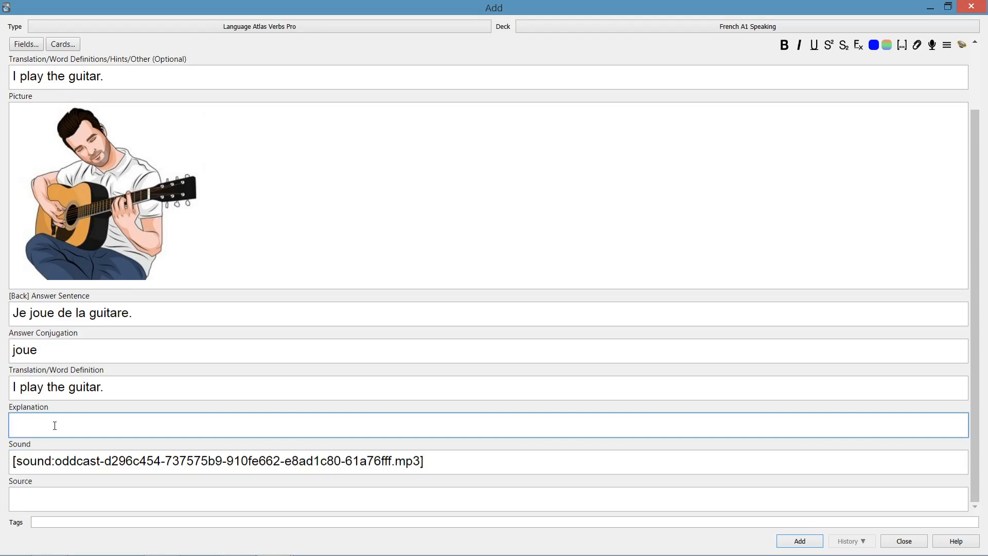
pyautogui.write('jouer')
pyautogui.press('Return')
pyautogui.press('Return')
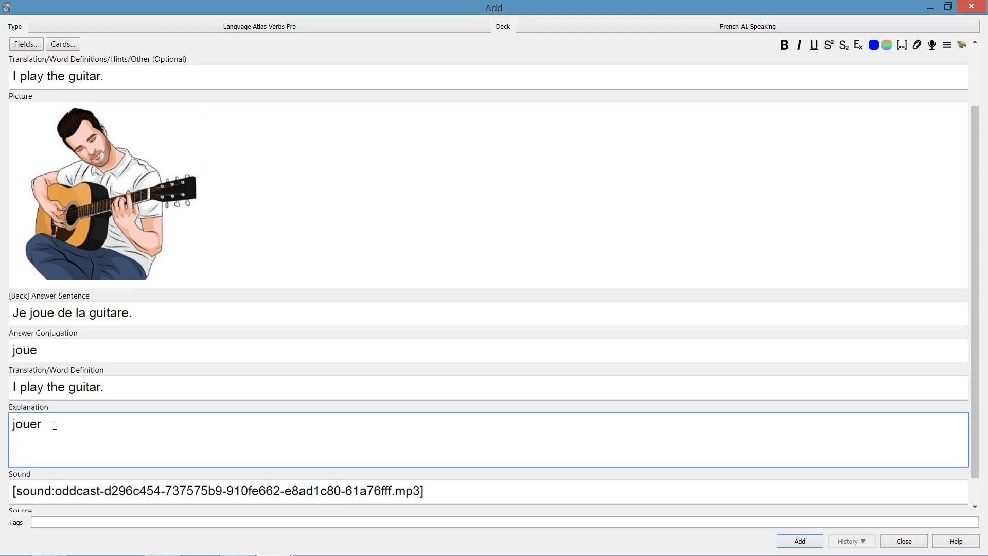
pyautogui.write('joue')
pyautogui.press('Return')
pyautogui.write('joues')
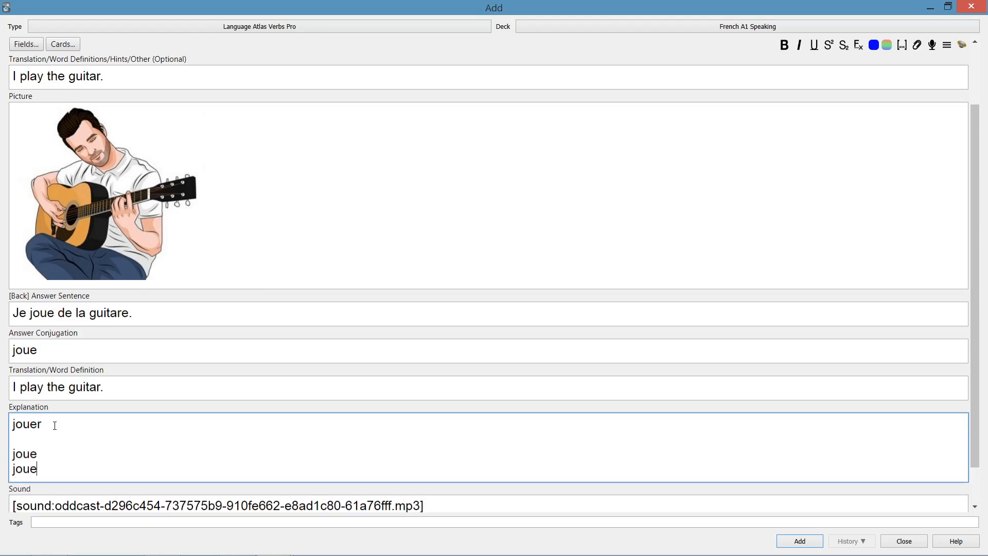
pyautogui.press('Return')
pyautogui.write('joue')
pyautogui.press('Return')
# Add the plural forms jouons, jouez and jouent on separate lines at the end of the explanation.
pyautogui.write('j')
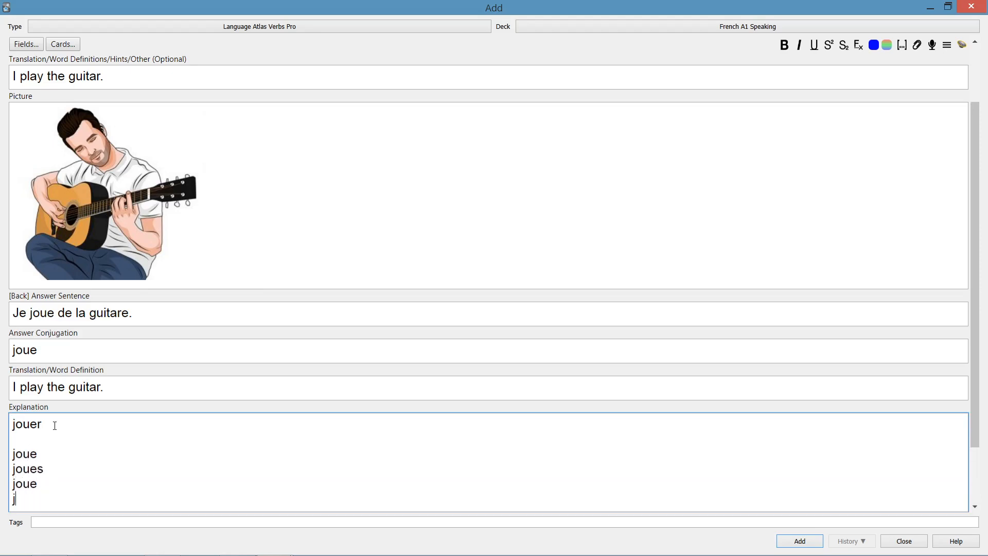
pyautogui.write('ouons')
pyautogui.press('Return')
pyautogui.write('jouez')
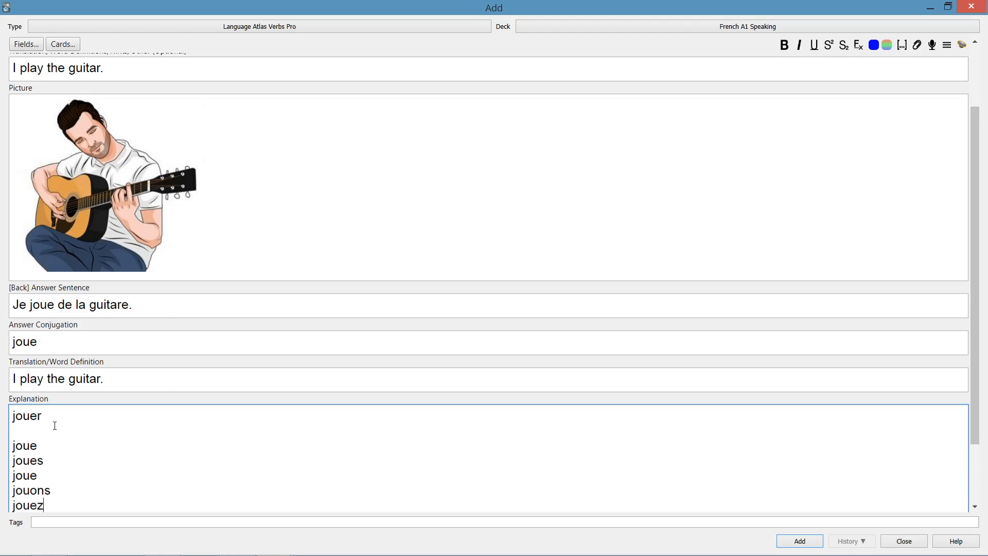
pyautogui.press('Return')
pyautogui.write('jouent')
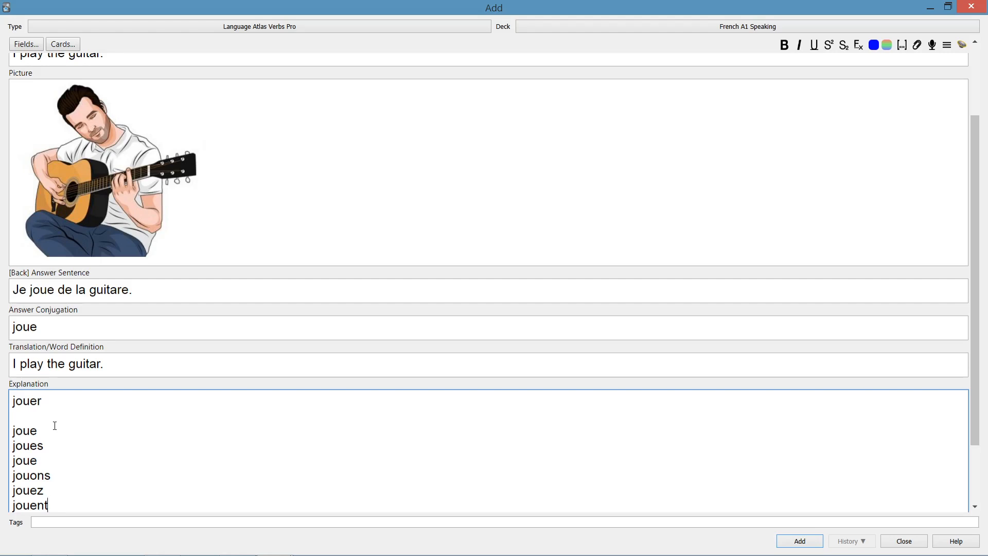
# Review the completed note, add it to the French A1 Speaking deck and close the note entry window.
pyautogui.scroll(-2, 56, 428)
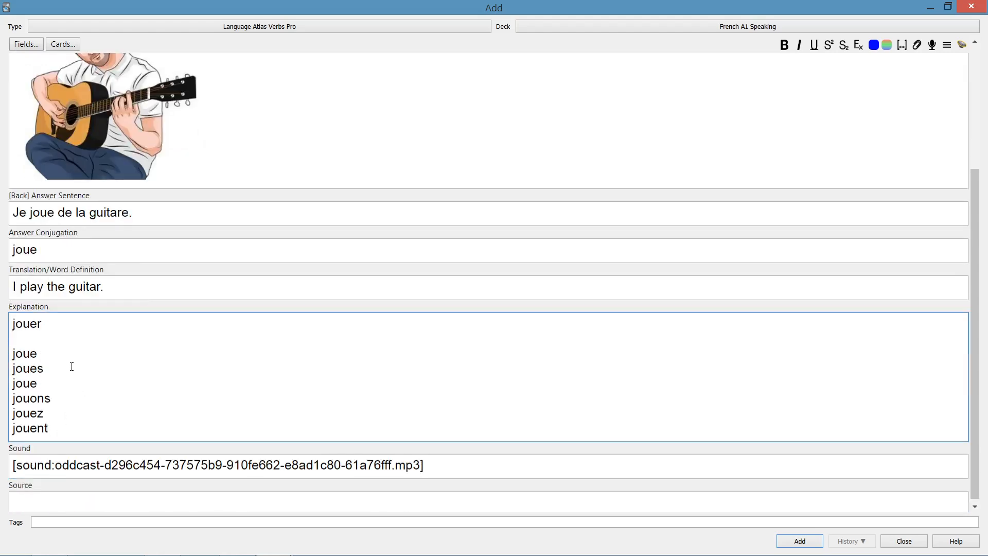
pyautogui.scroll(5, 72, 368)
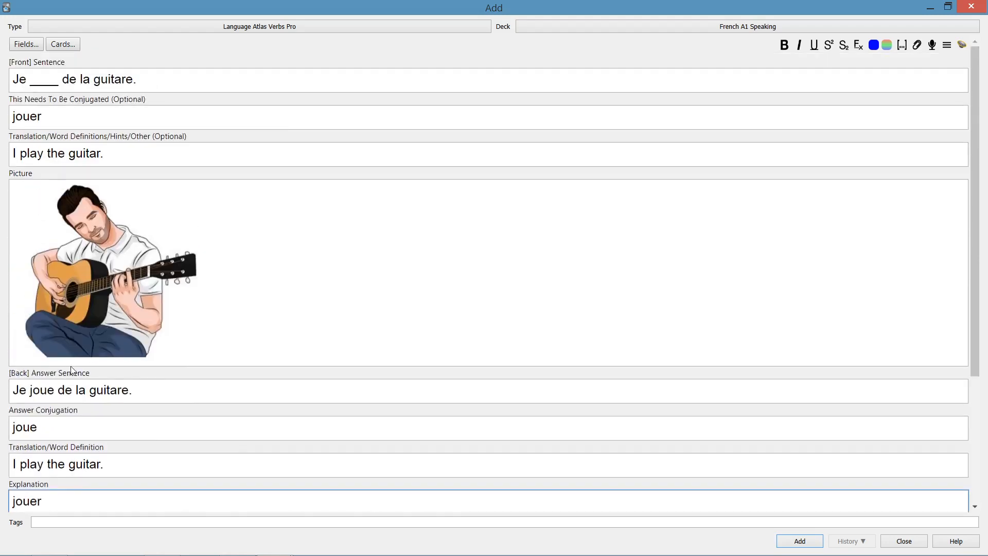
pyautogui.scroll(-5, 357, 271)
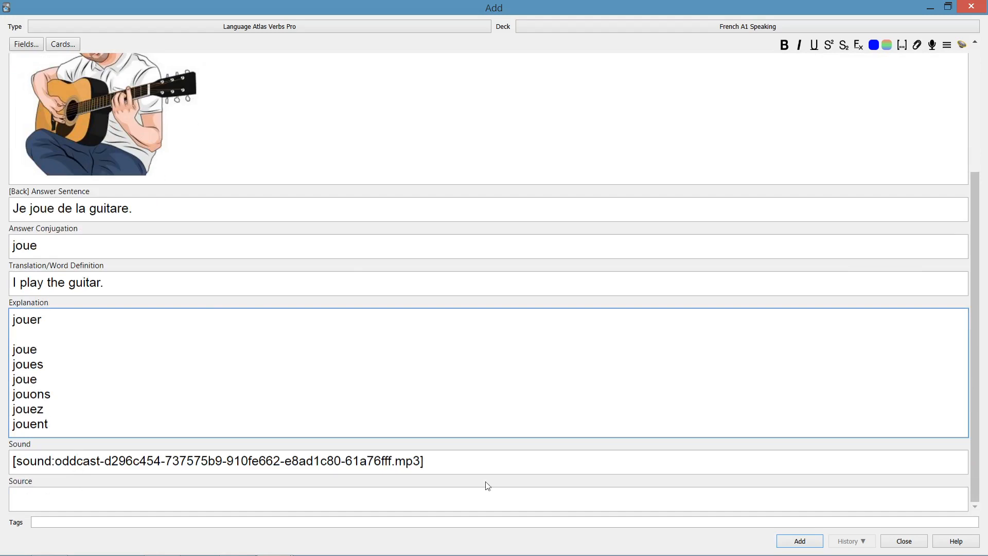
pyautogui.click(130, 524)
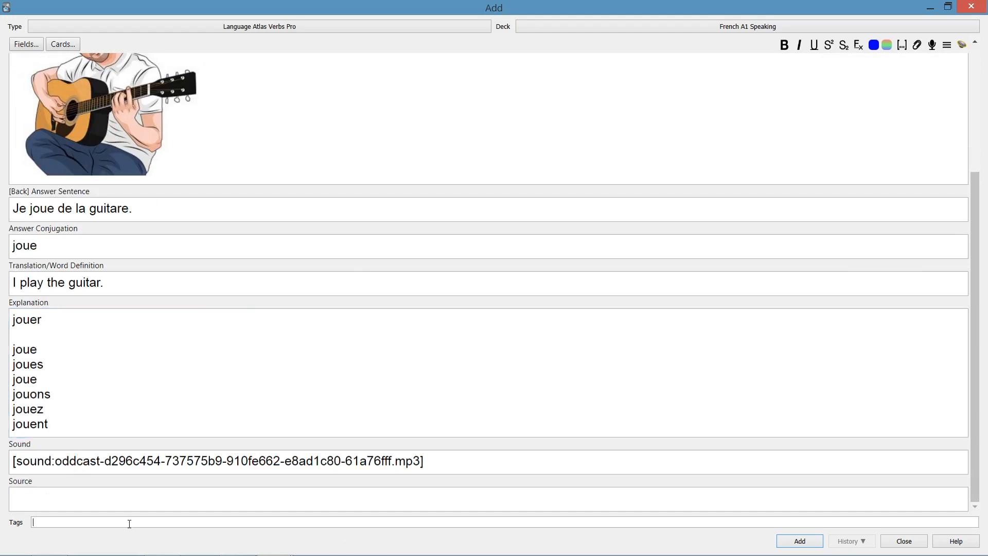
pyautogui.scroll(5, 743, 346)
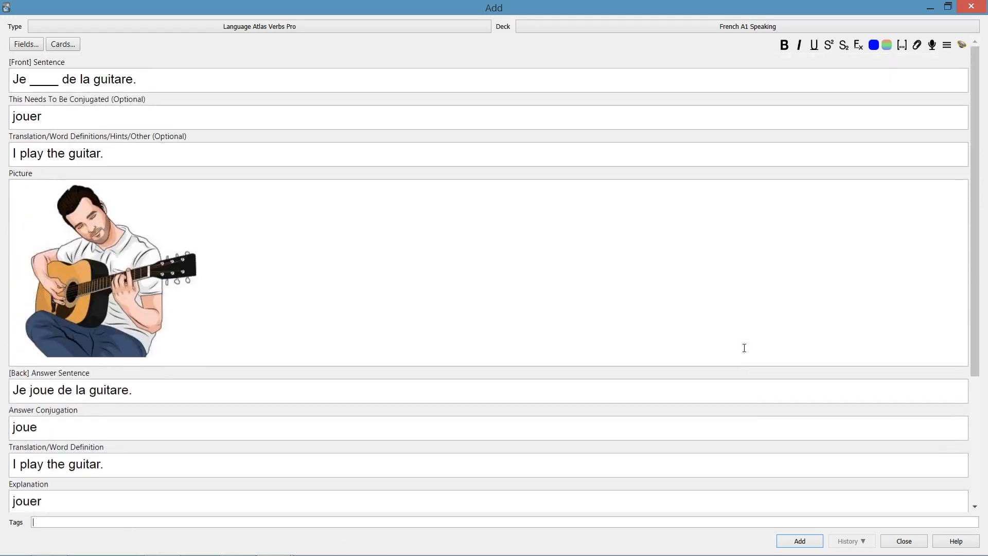
pyautogui.scroll(-5, 785, 427)
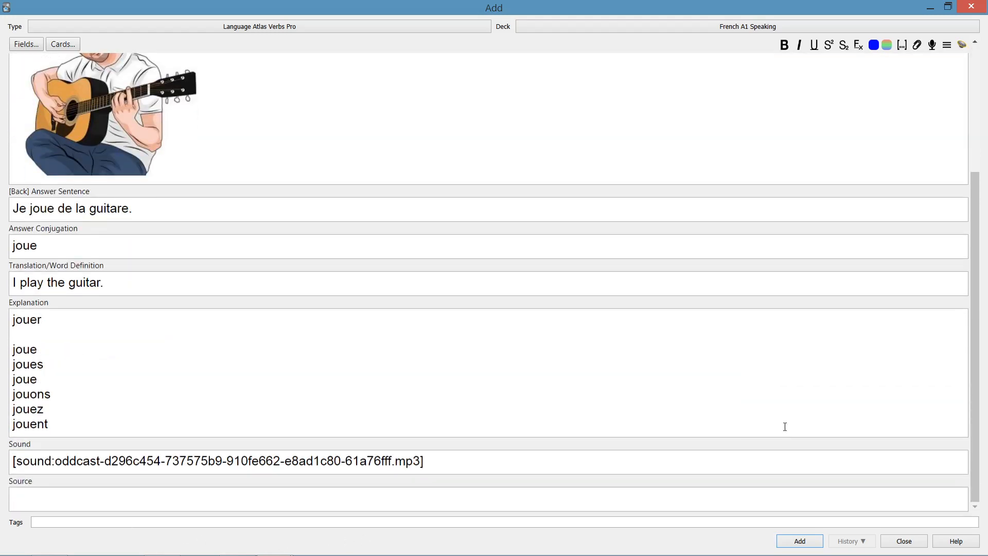
pyautogui.click(800, 541)
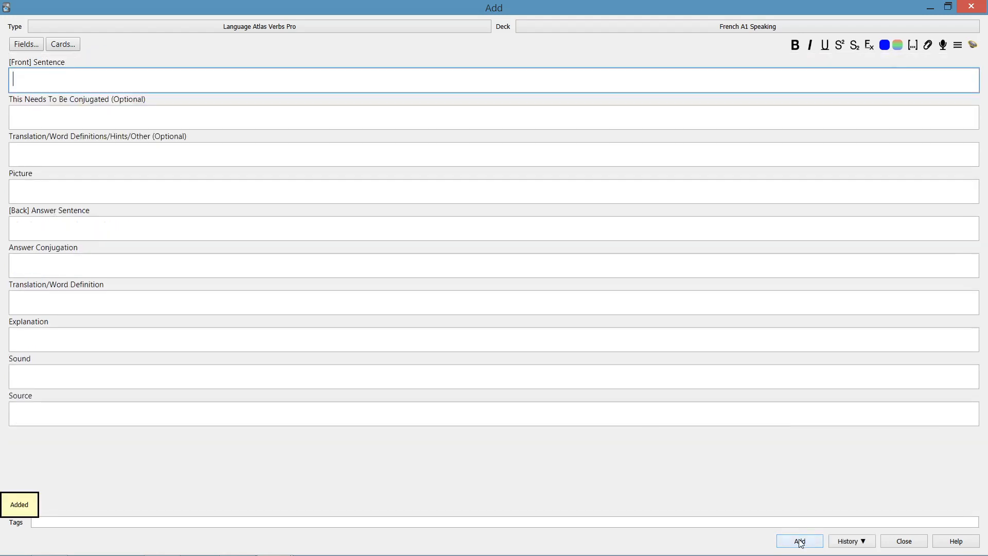
pyautogui.click(905, 541)
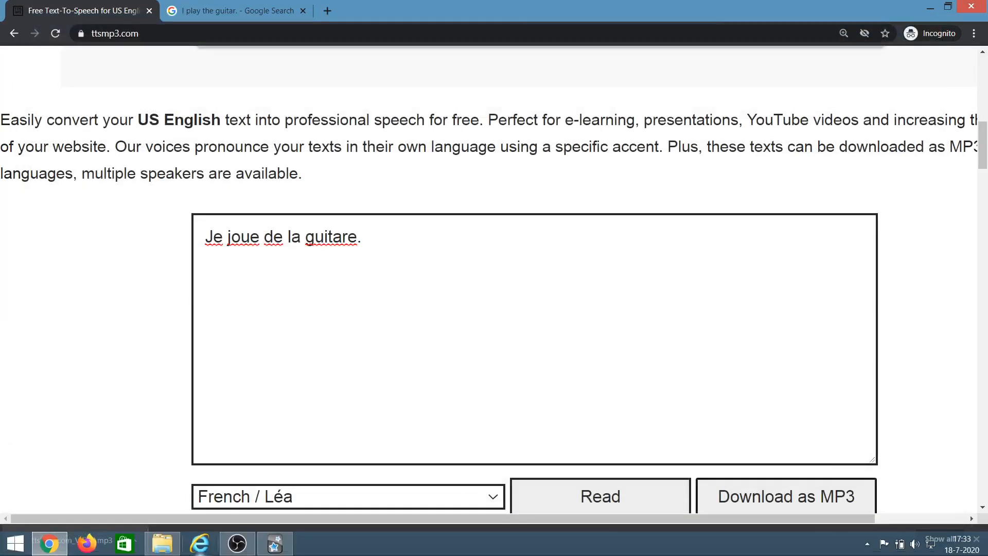
# Switch back to Anki, start studying the French A1 Speaking deck, and reveal the first card's answer and rate it Good.
pyautogui.click(275, 545)
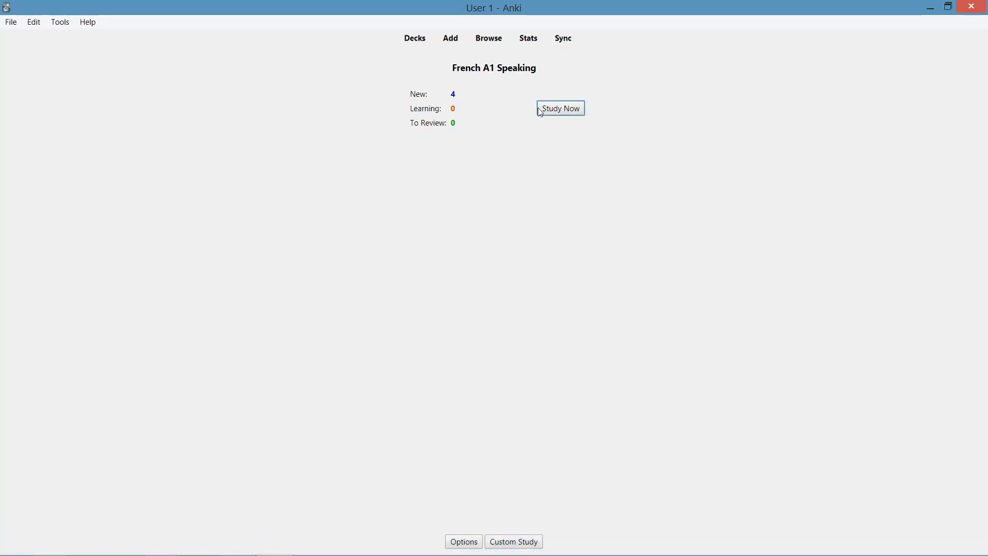
pyautogui.click(563, 109)
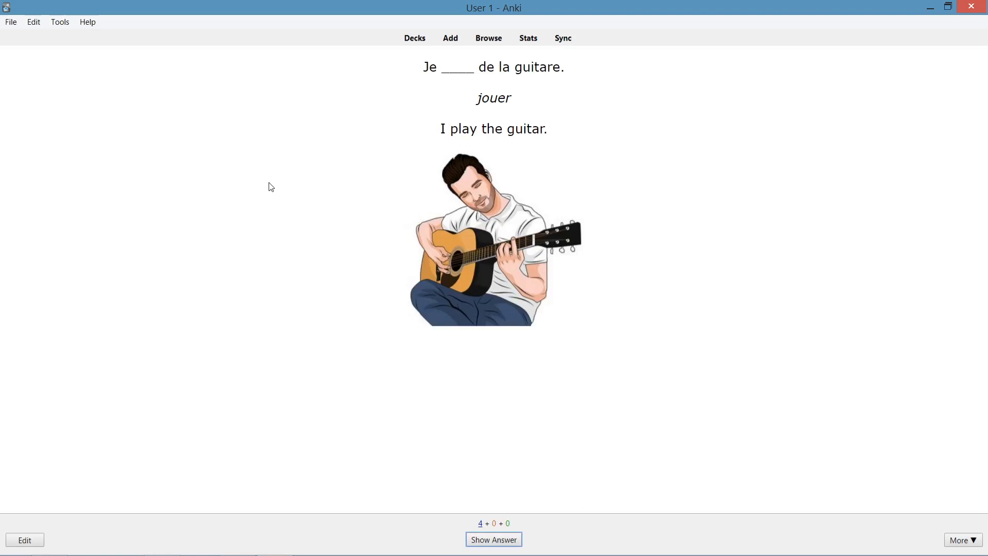
pyautogui.press('space')
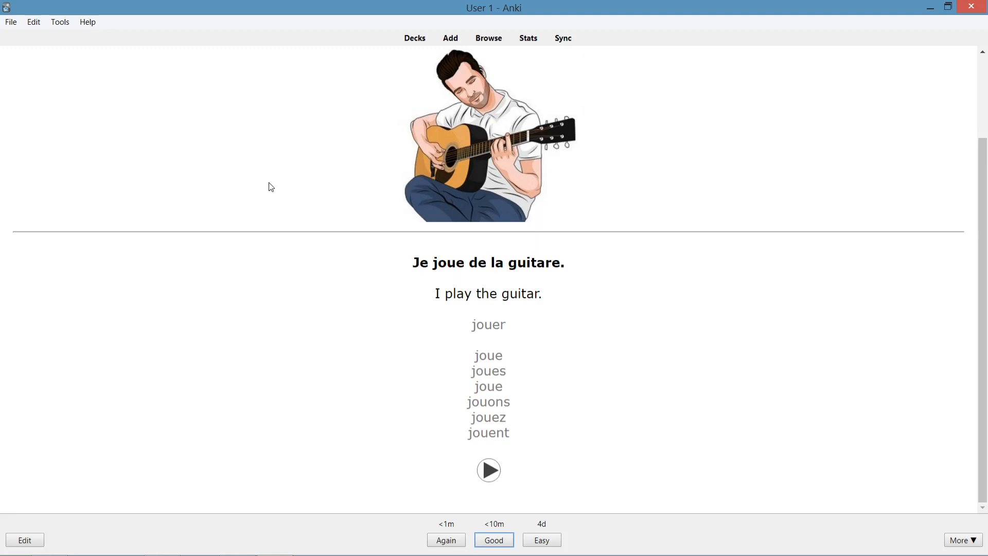
pyautogui.press('space')
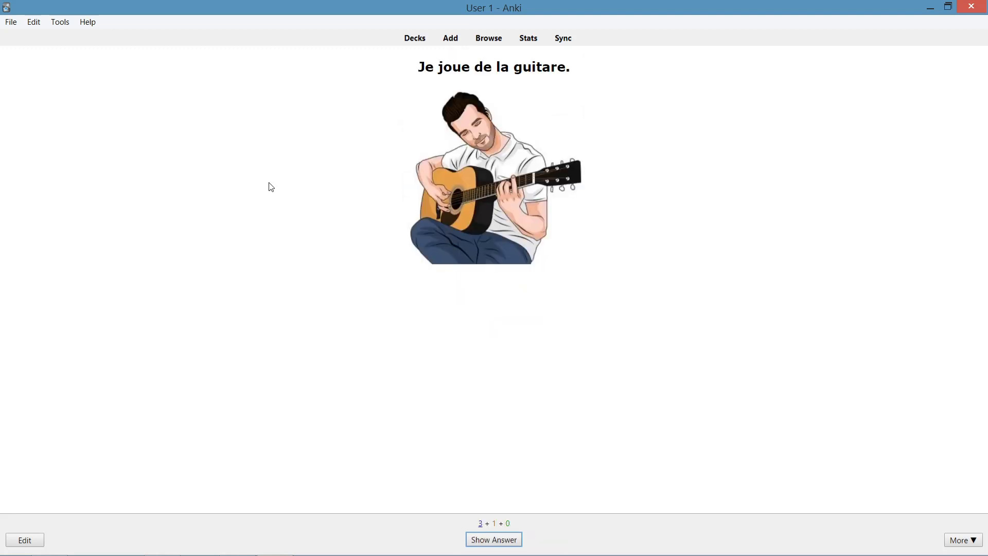
# Reveal the answers of the "Je joue de la guitare." and "I play the guitar." cards and rate each one Good.
pyautogui.press('space')
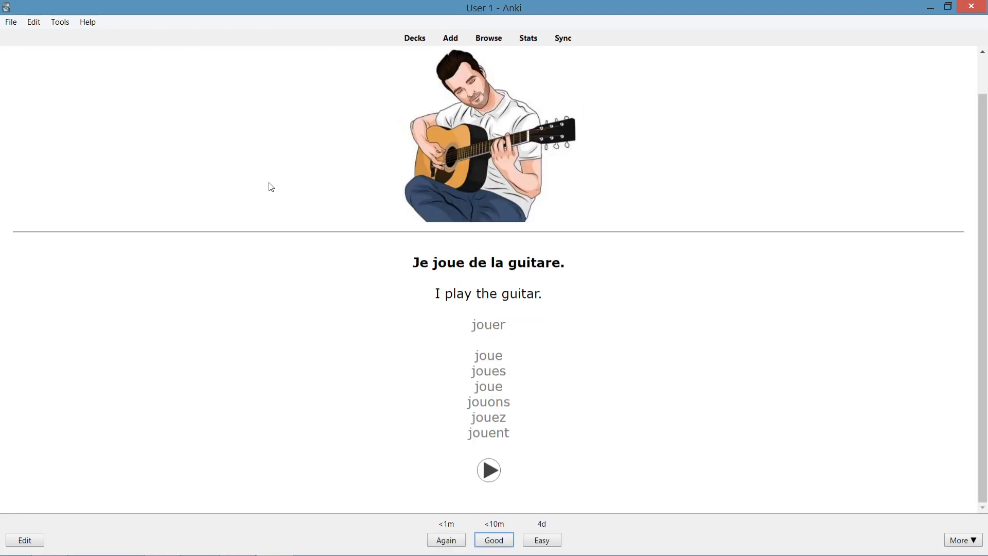
pyautogui.press('space')
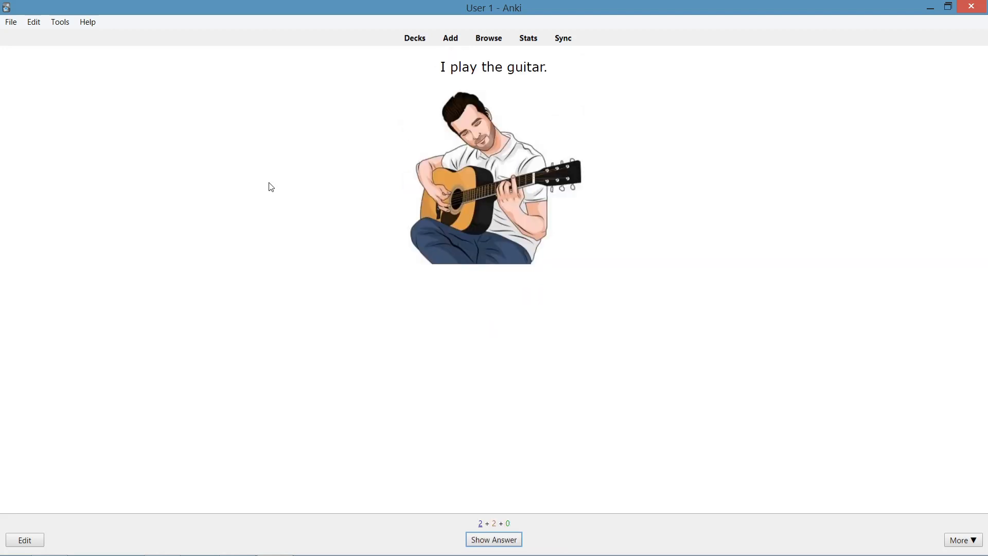
pyautogui.press('space')
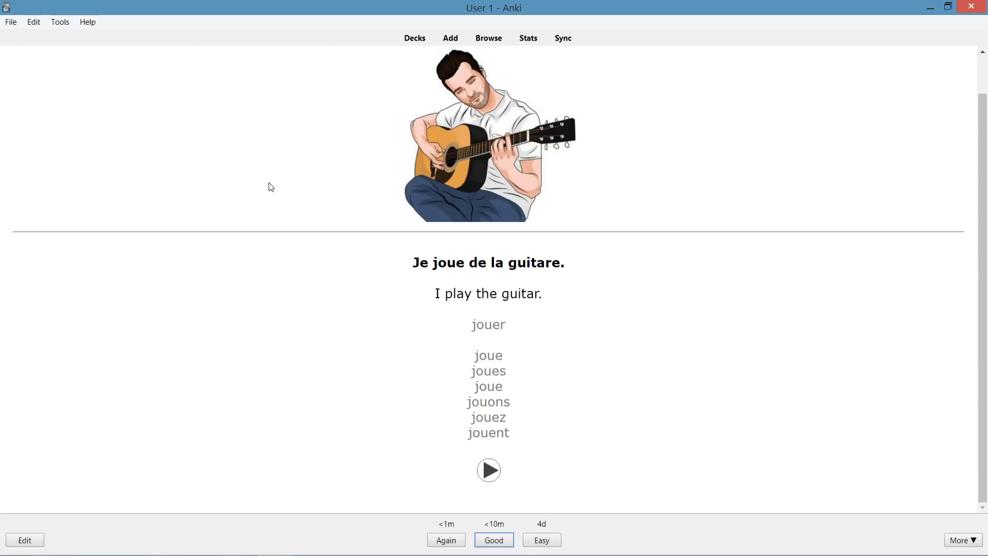
pyautogui.press('space')
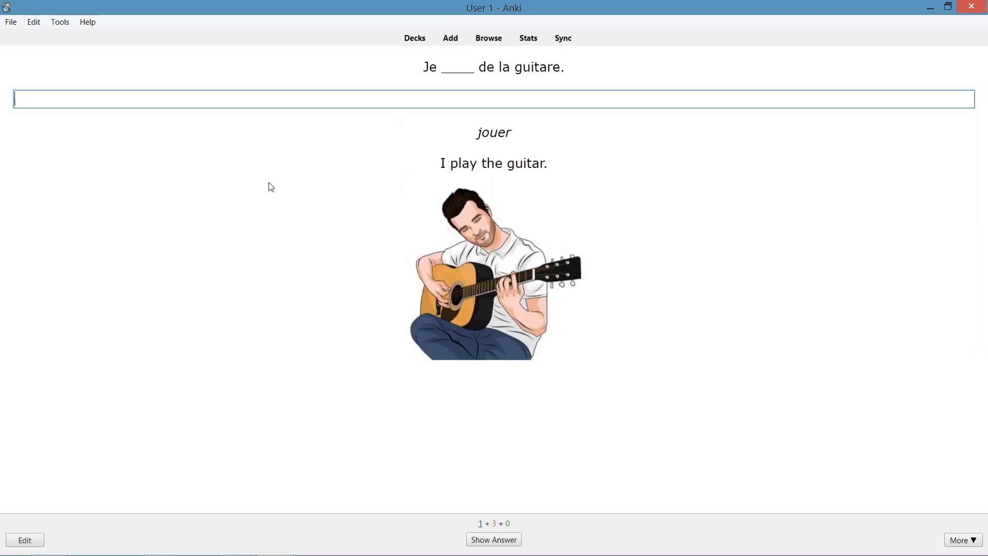
# Answer the typed fill-in card with "joues", check it and rate it Good, and reveal the following untyped card and rate it Good.
pyautogui.write('joues')
pyautogui.press('Return')
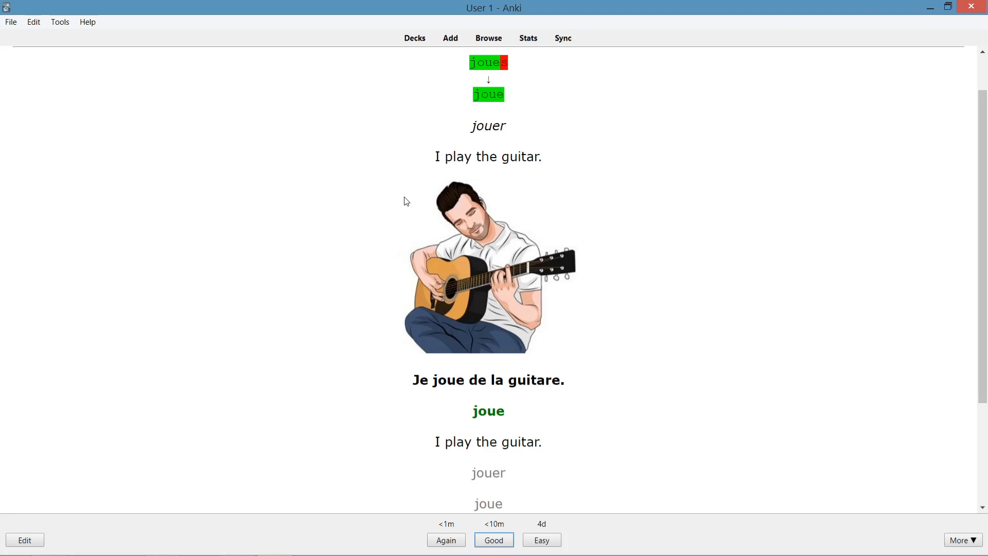
pyautogui.press('space')
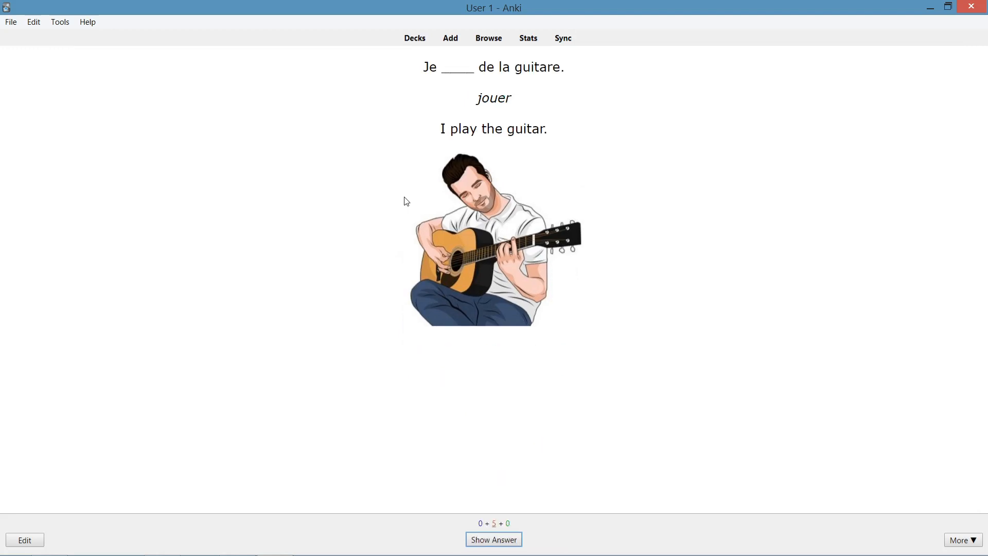
pyautogui.press('space')
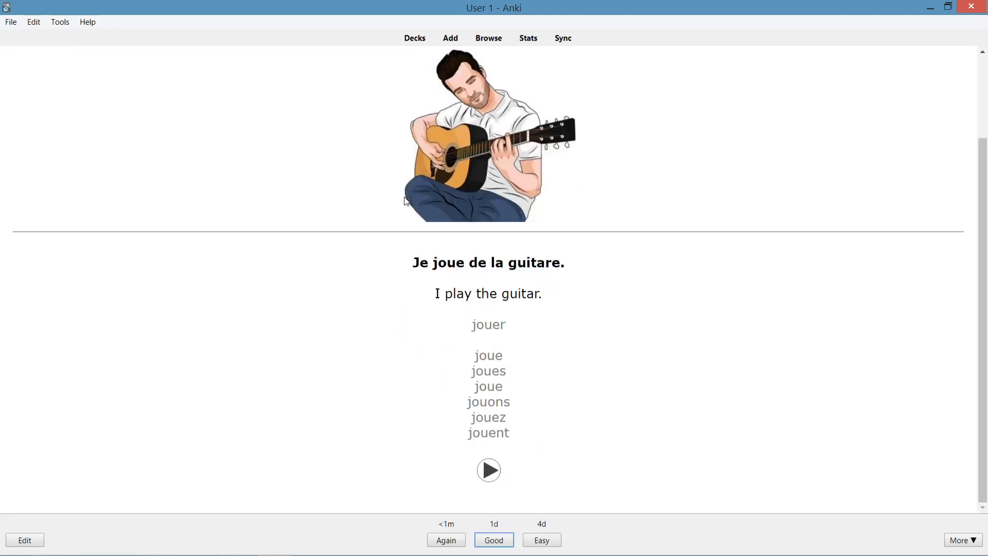
pyautogui.press('space')
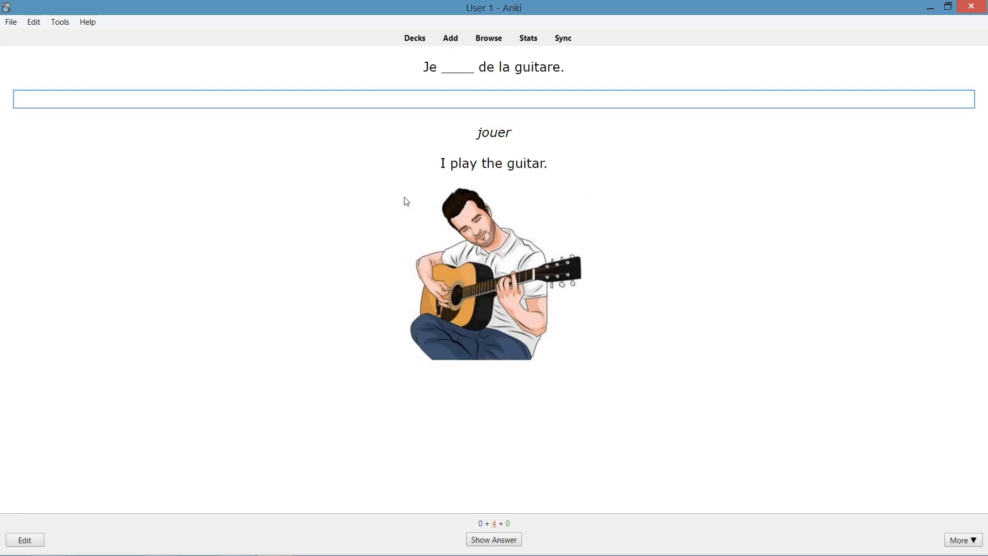
# Answer the repeated fill-in card with "joue", check the answer and return to the deck list.
pyautogui.write('joue')
pyautogui.press('Return')
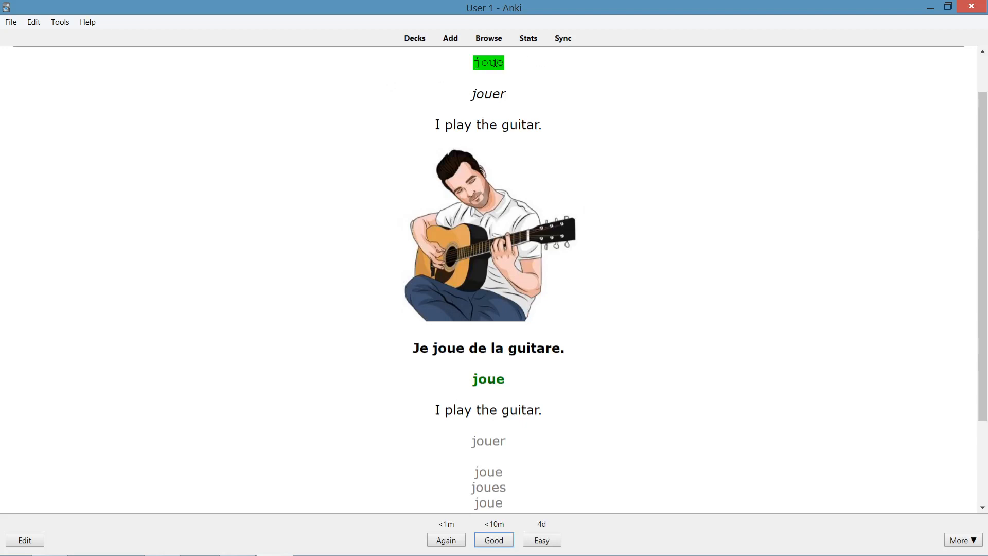
pyautogui.click(421, 40)
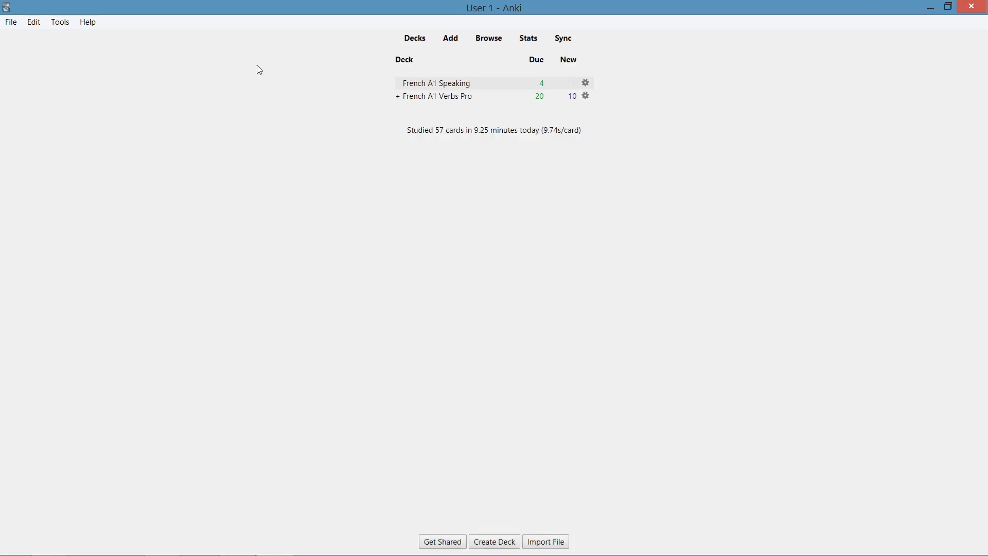
# Open the list of installed add-ons and view the web page of the AwesomeTTS Google Cloud Text-to-Speech unofficial add-on.
pyautogui.click(58, 26)
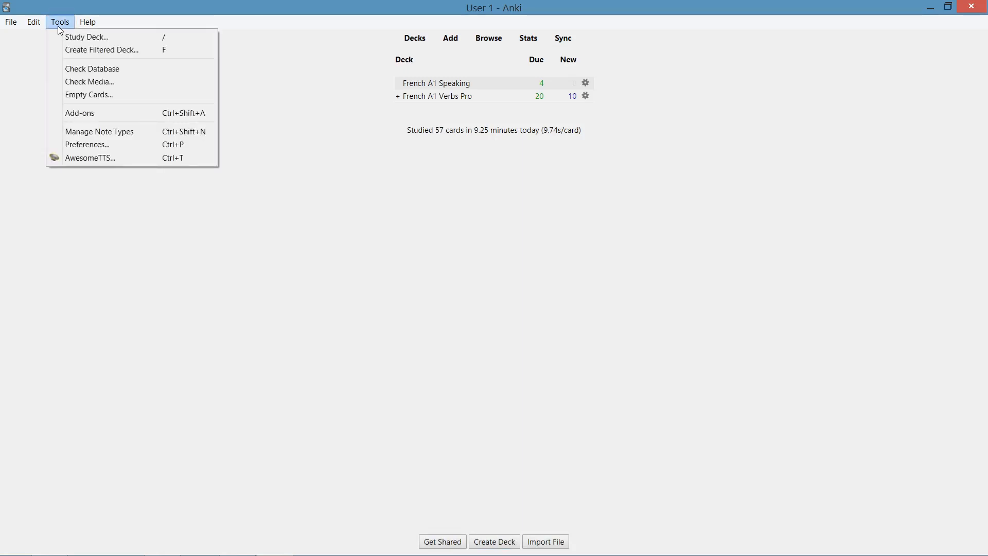
pyautogui.click(77, 114)
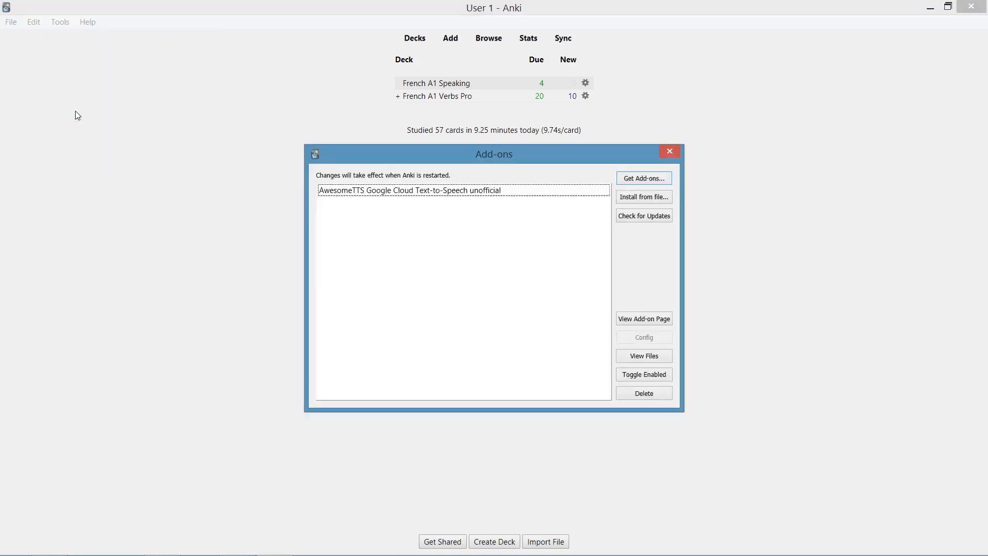
pyautogui.click(495, 194)
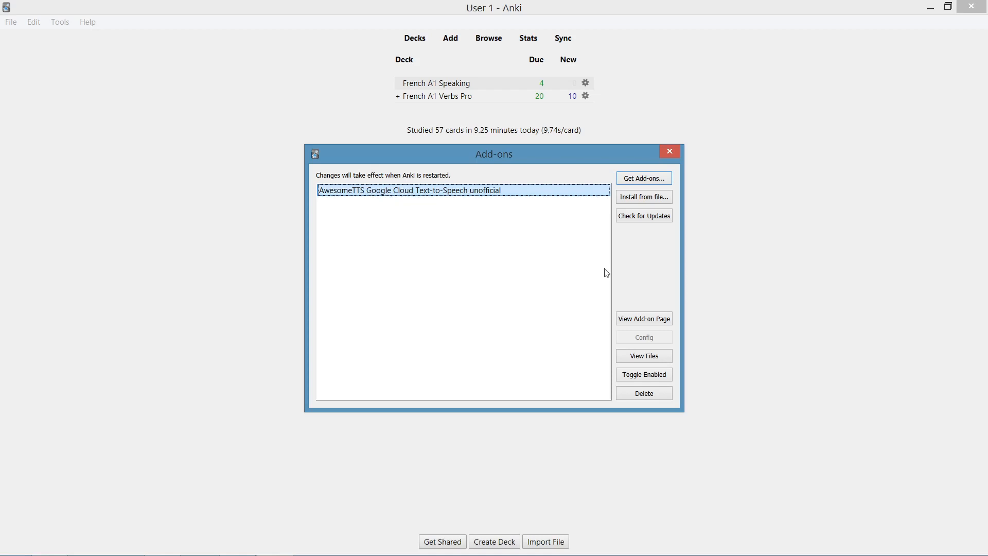
pyautogui.click(629, 321)
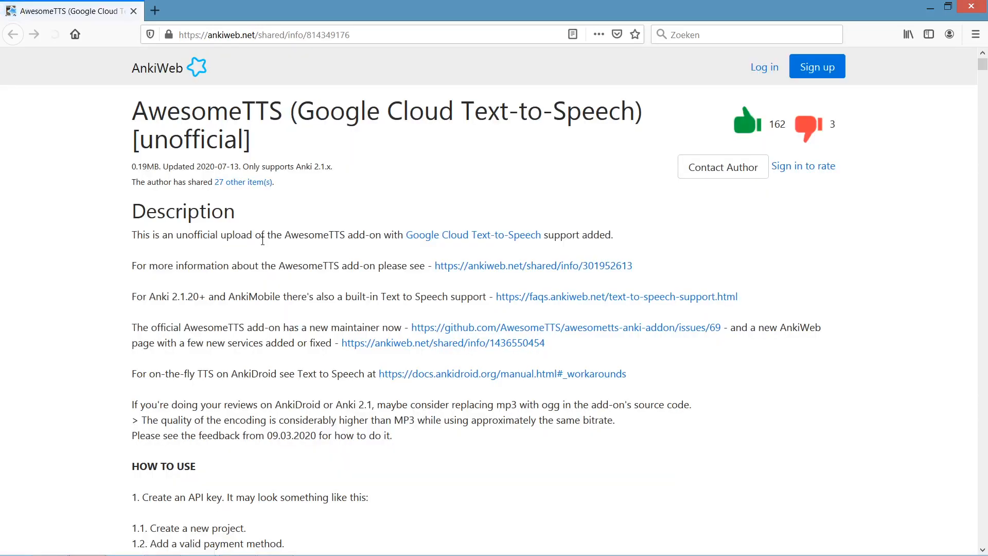
# Find the download section on the AwesomeTTS add-on page and copy the add-on code 814349176.
pyautogui.scroll(-15, 263, 240)
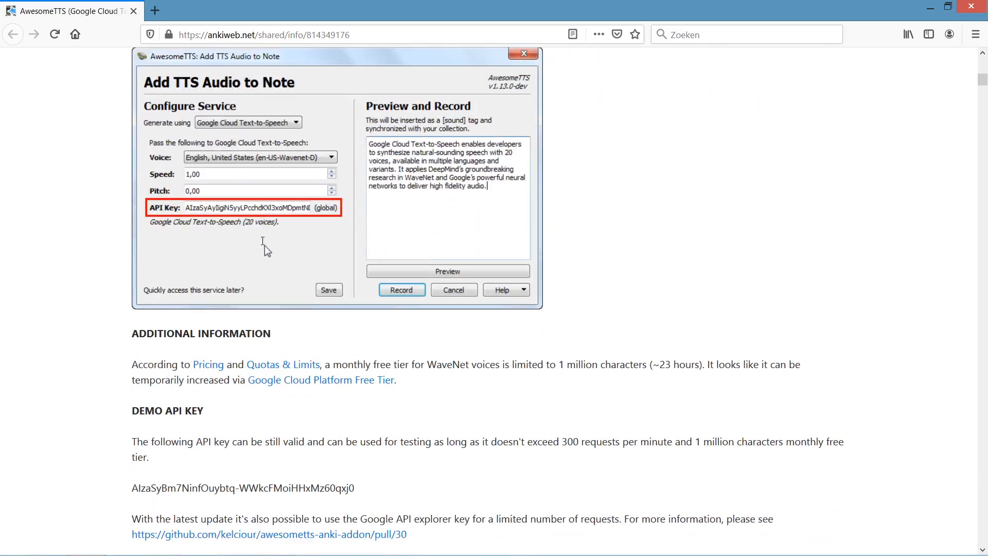
pyautogui.scroll(-12, 262, 240)
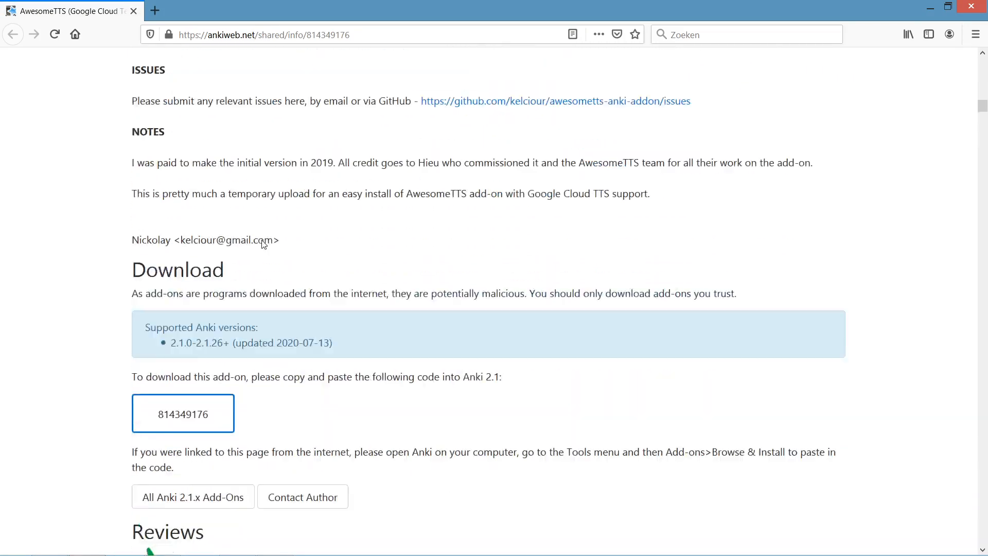
pyautogui.doubleClick(181, 325)
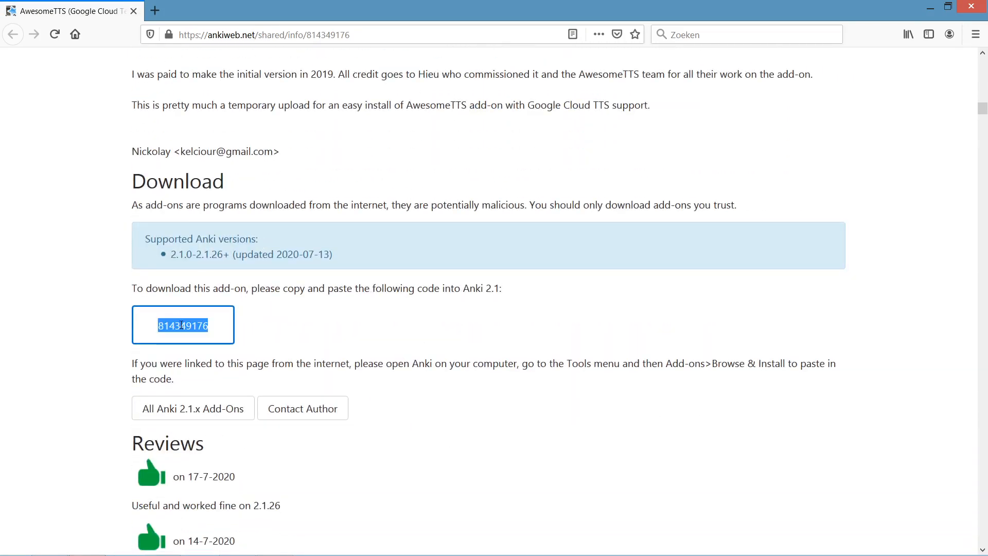
pyautogui.rightClick(182, 326)
pyautogui.click(216, 334)
# Switch back to Anki, paste the code 814349176 for installing a new add-on, then cancel the installation and close the add-ons list.
pyautogui.click(275, 546)
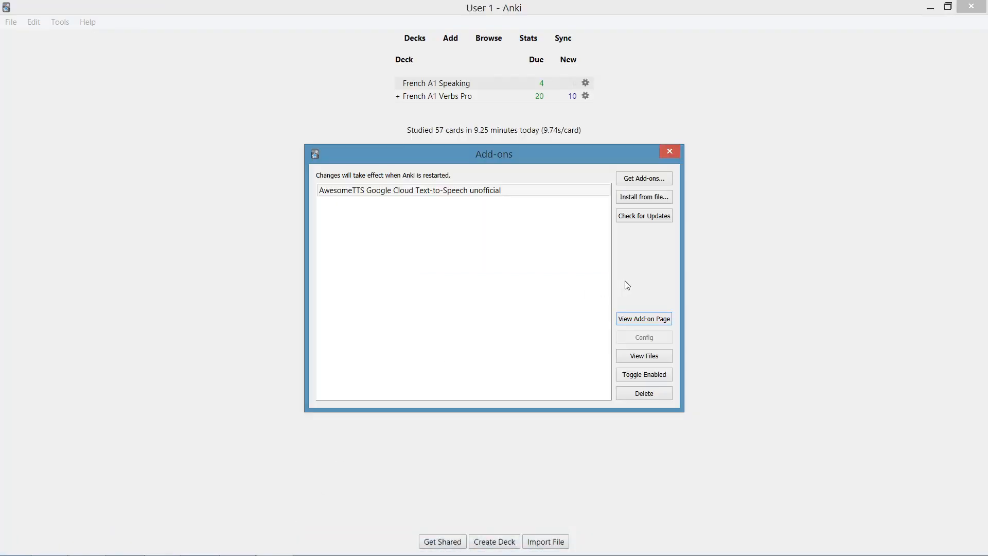
pyautogui.click(637, 180)
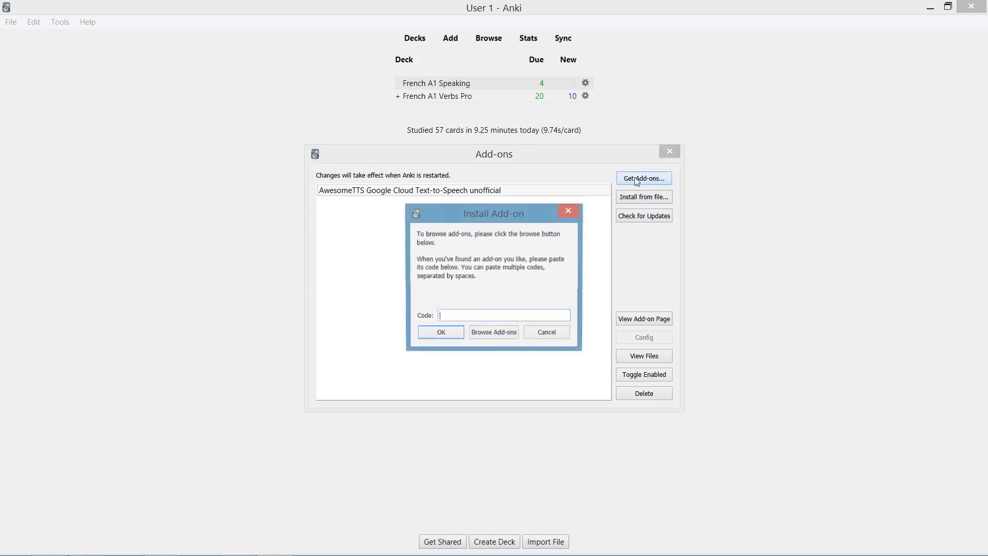
pyautogui.rightClick(464, 317)
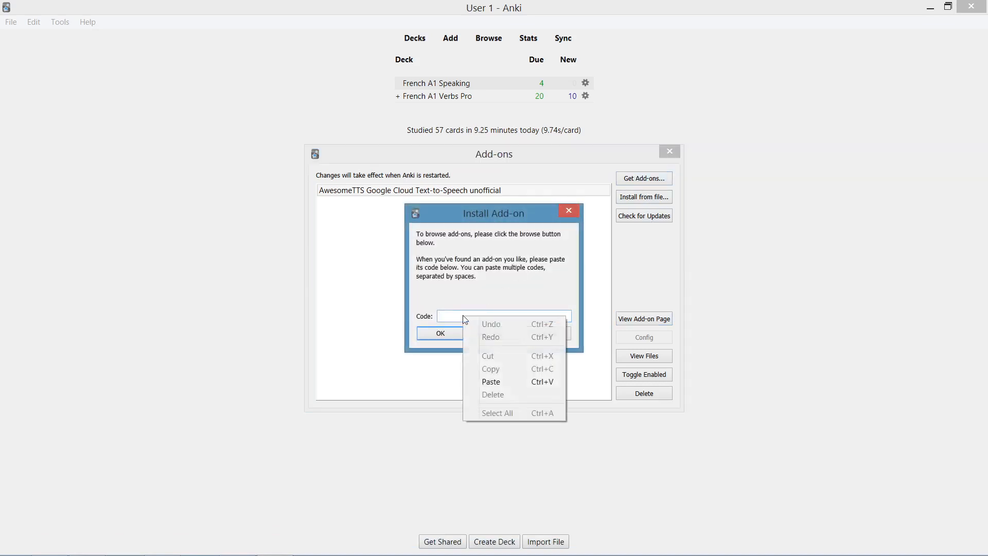
pyautogui.click(488, 381)
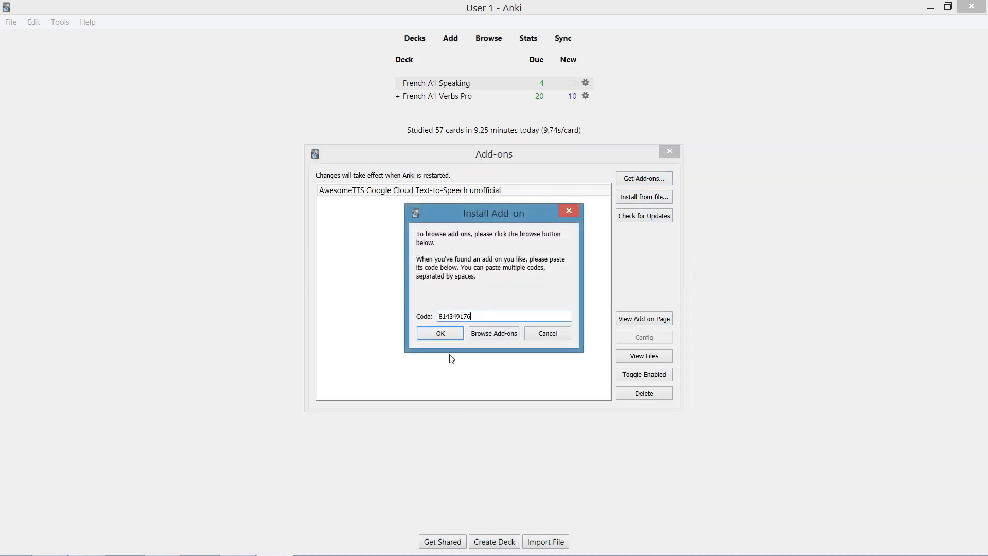
pyautogui.click(547, 333)
pyautogui.click(664, 154)
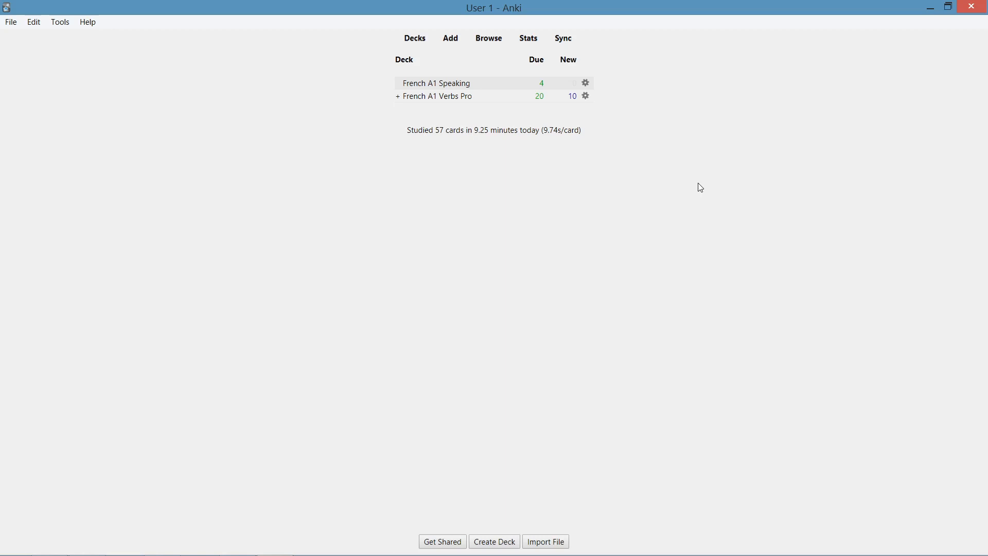
# Expand the French A1 Verbs Pro deck, look through its subdecks and collapse it again.
pyautogui.click(398, 99)
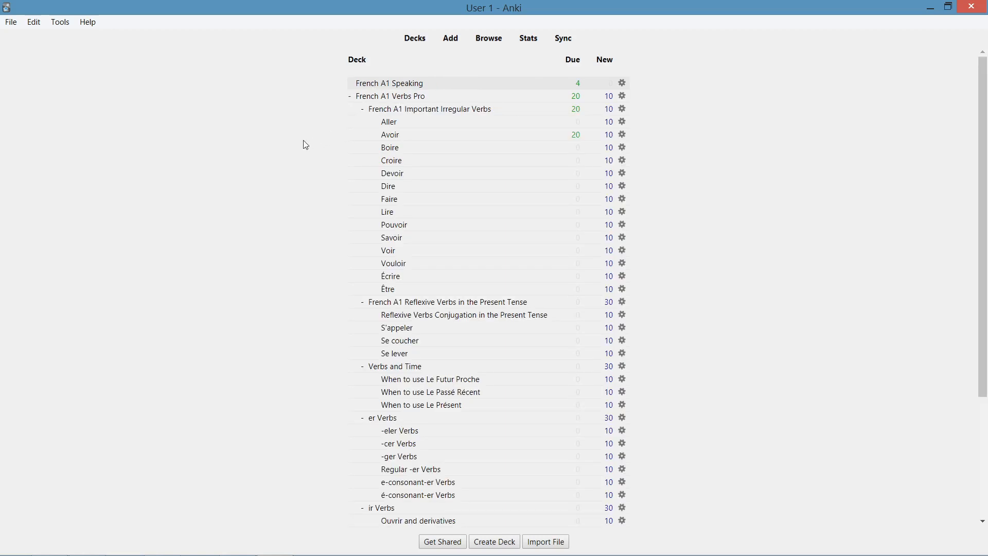
pyautogui.scroll(-3, 304, 146)
pyautogui.scroll(3, 306, 145)
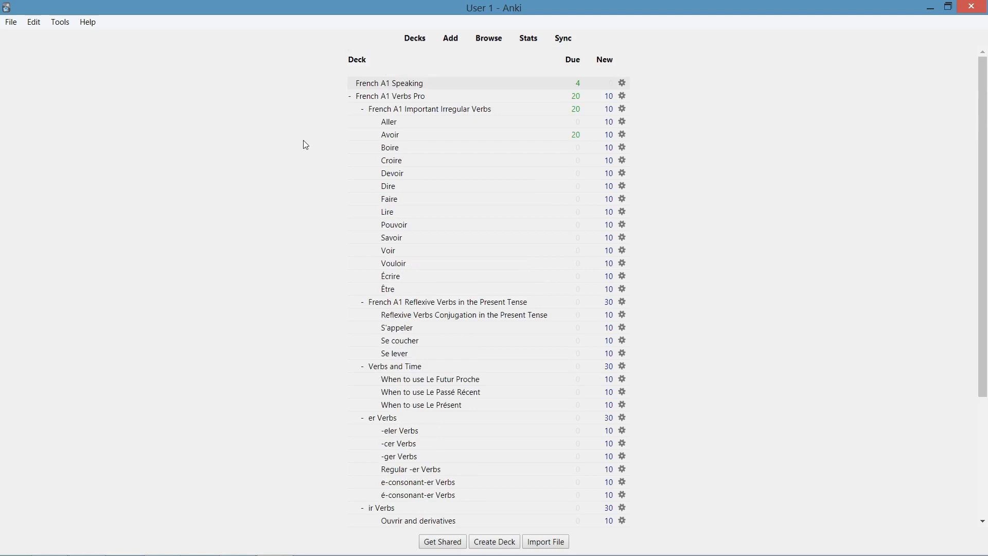
pyautogui.click(352, 97)
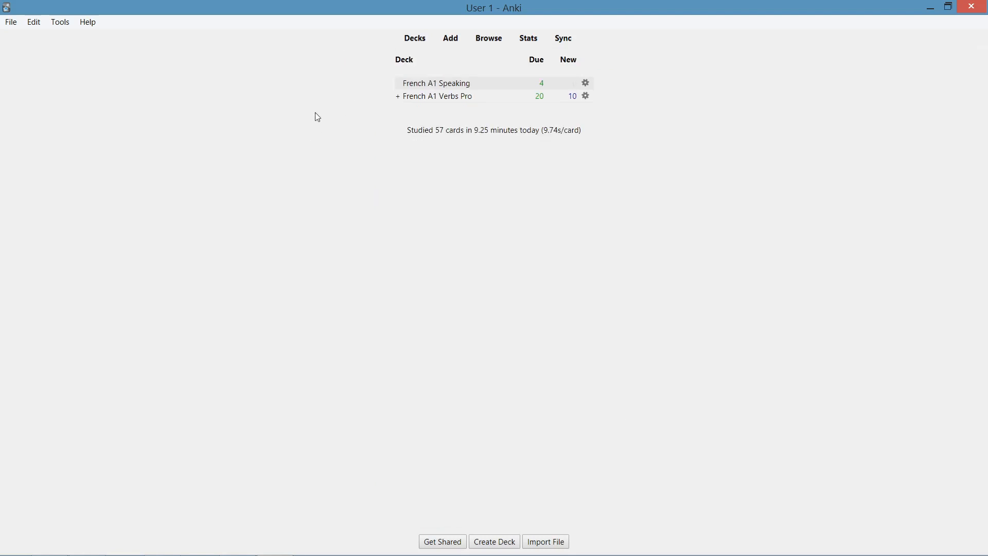